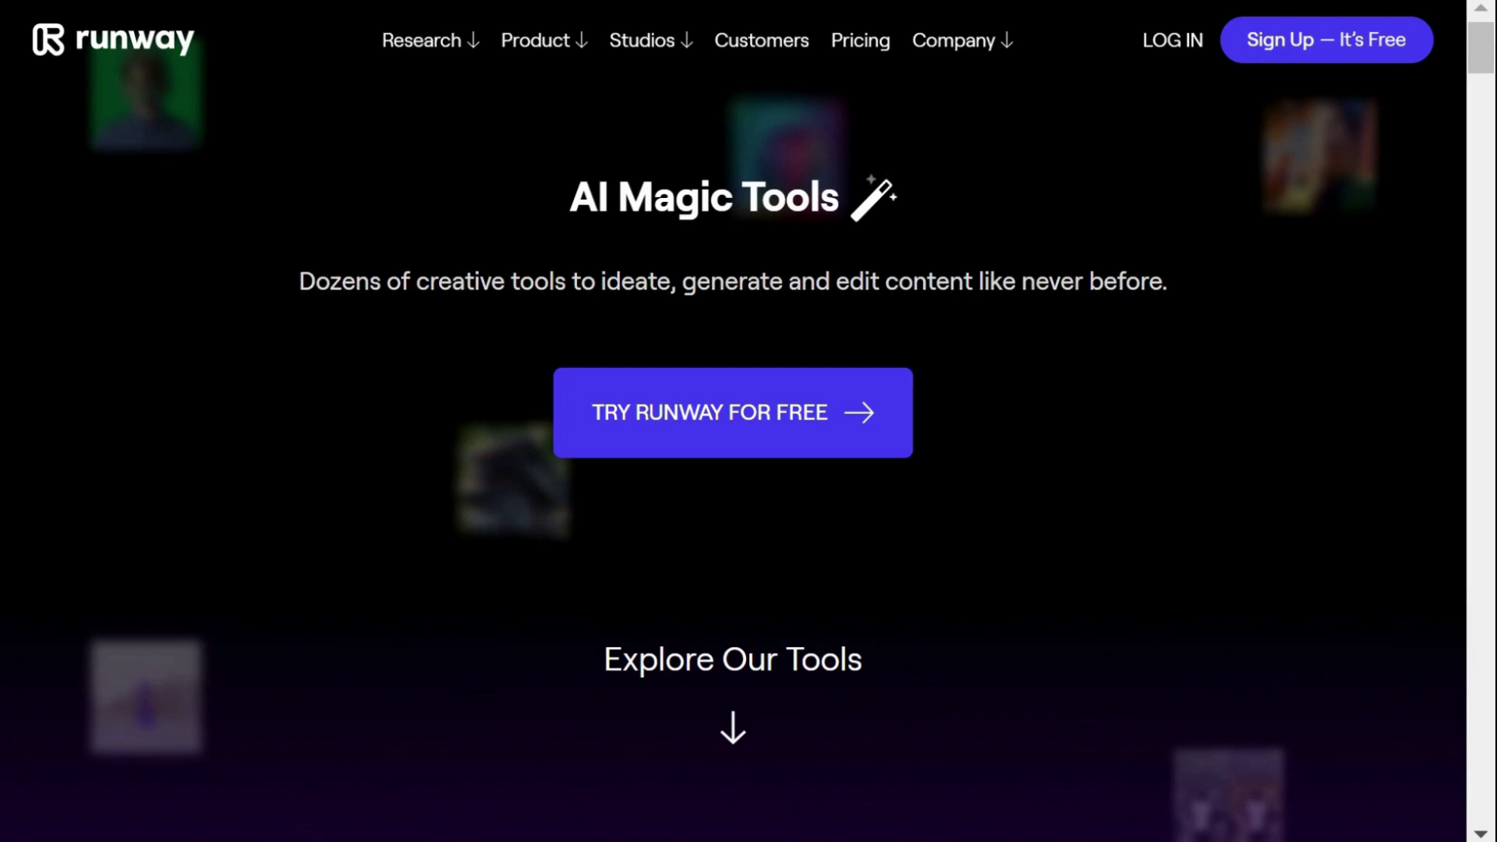
# Scroll runwayml.com down through the AI Magic Tools hero section.
pyautogui.moveTo(1485, 58); pyautogui.dragTo(1490, 425)
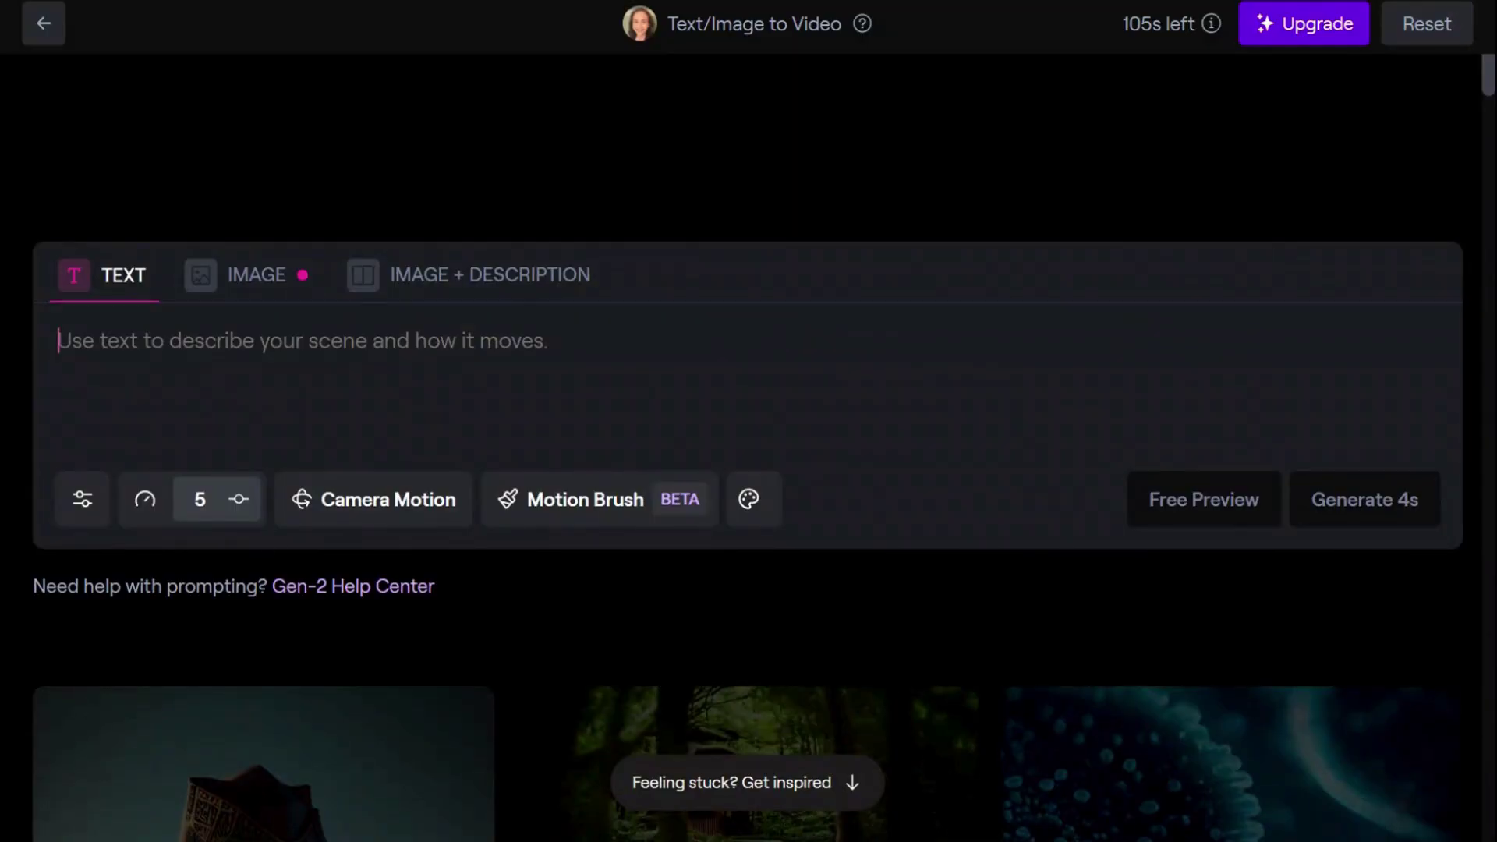
# Paste the explorers-in-a-dense-foggy-forest-at-night prompt into Gen-2's text box.
pyautogui.write('A team of explorers navigating a dense, foggy forest at night, sensing an unseen presence following them')
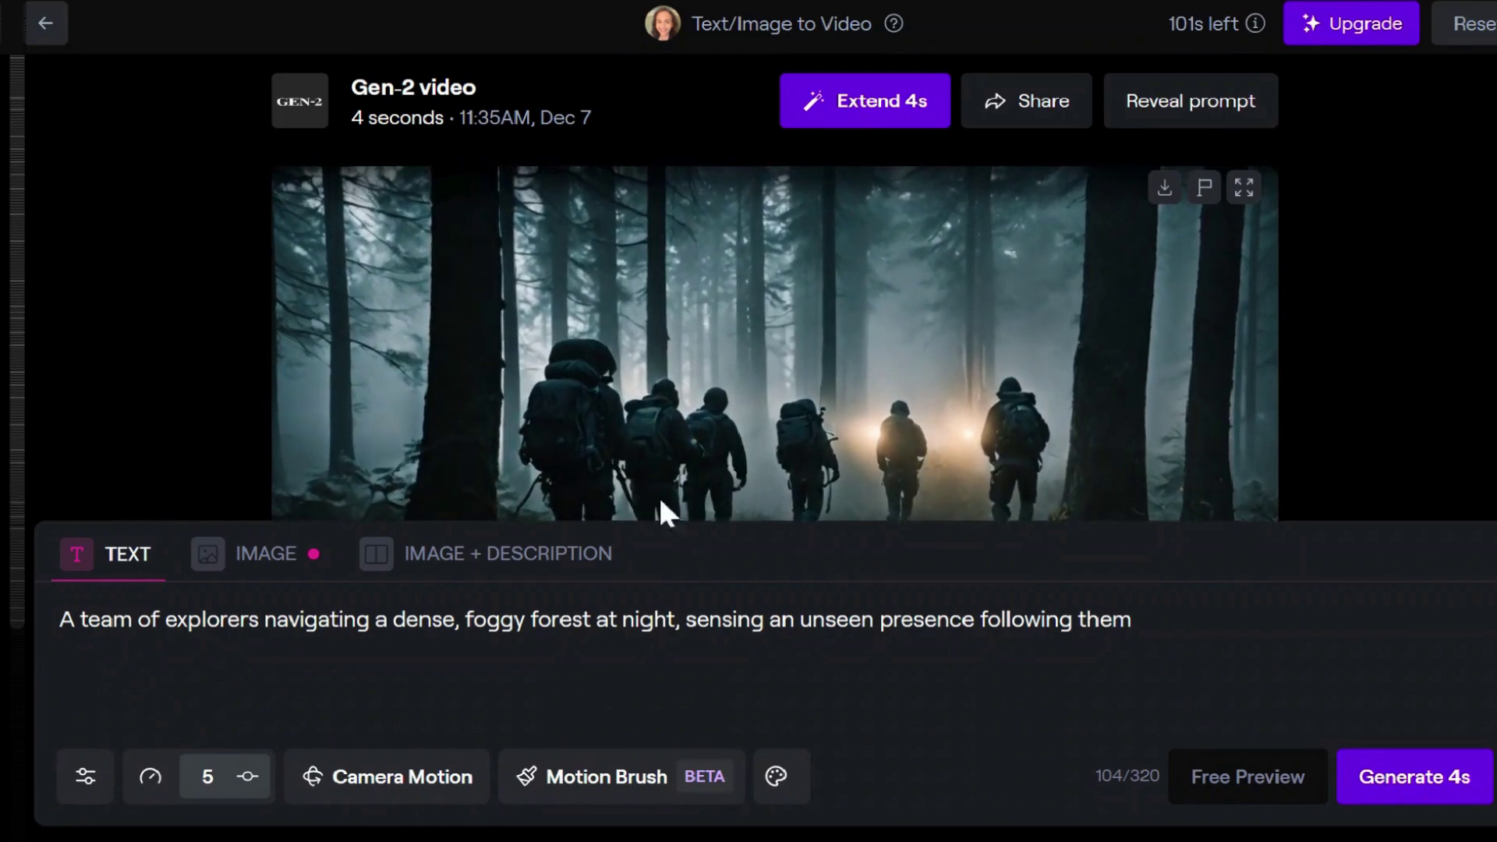
# Raise Gen-2's General Motion from 5 to 8 and generate a new 4-second clip.
pyautogui.click(88, 778)
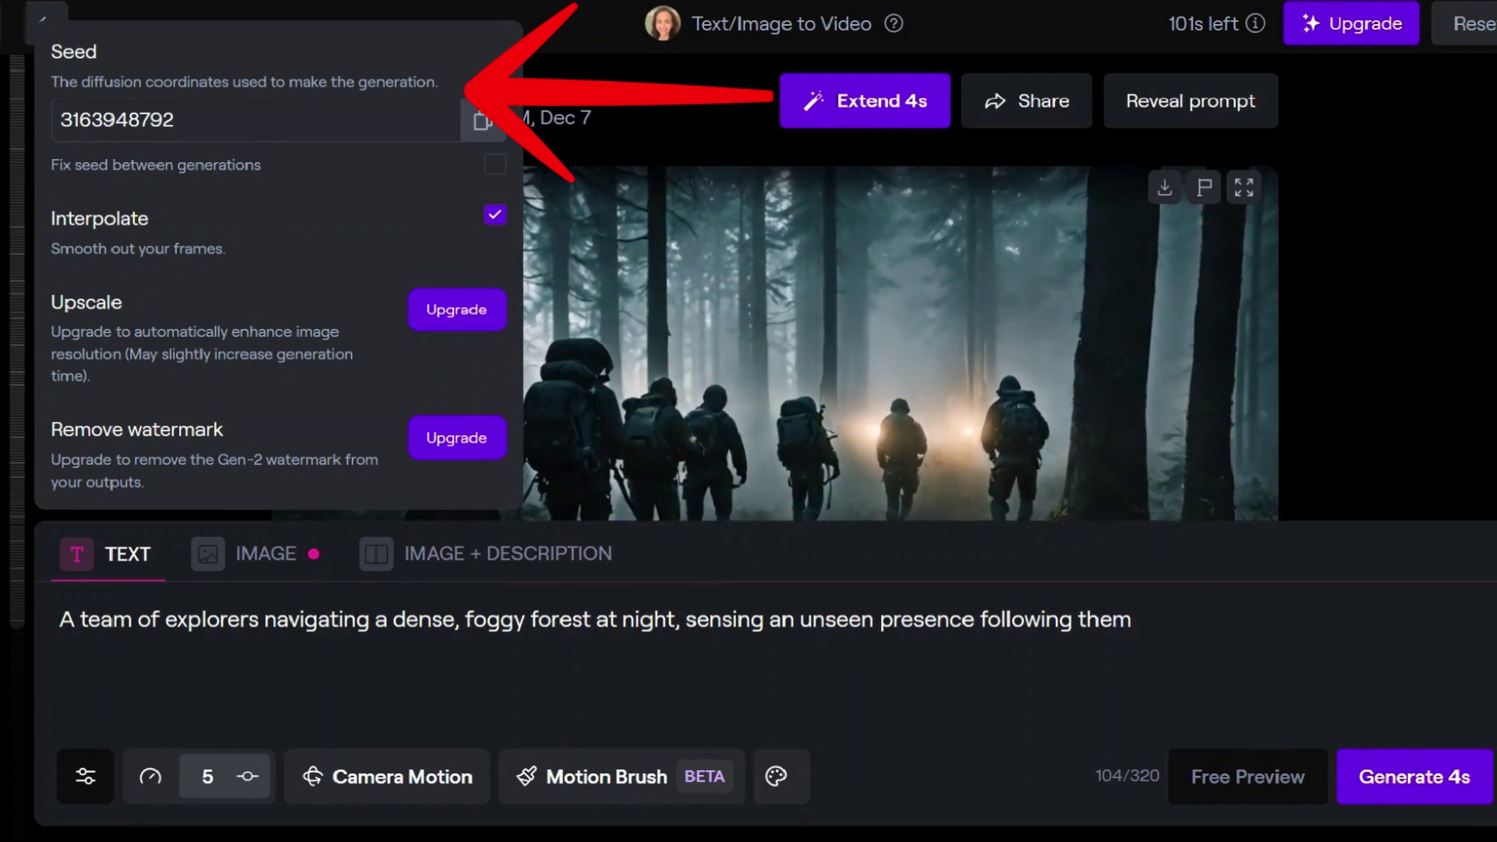
pyautogui.click(151, 777)
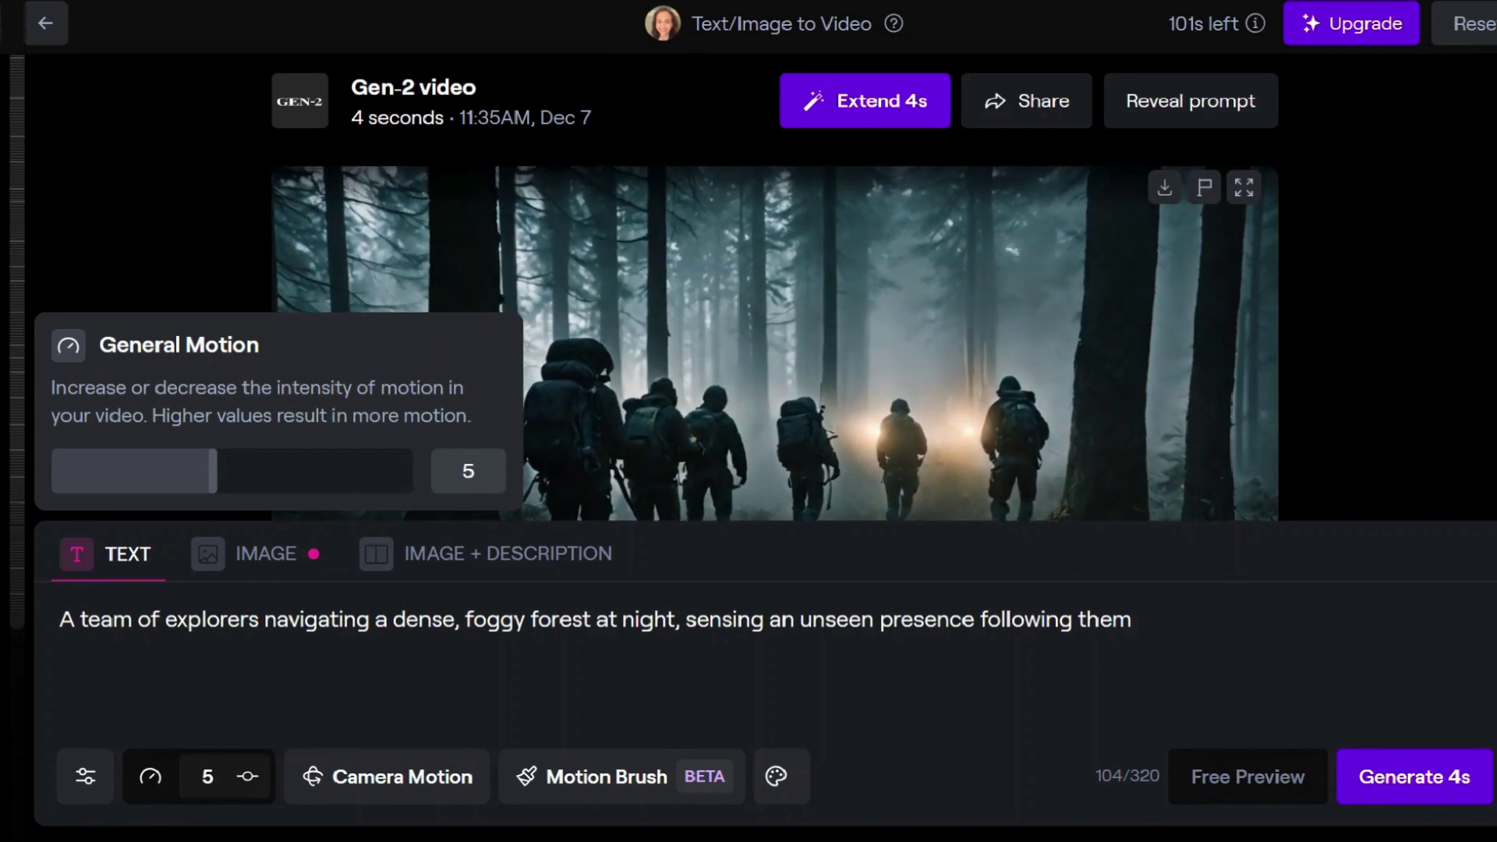
pyautogui.moveTo(211, 472); pyautogui.dragTo(324, 472)
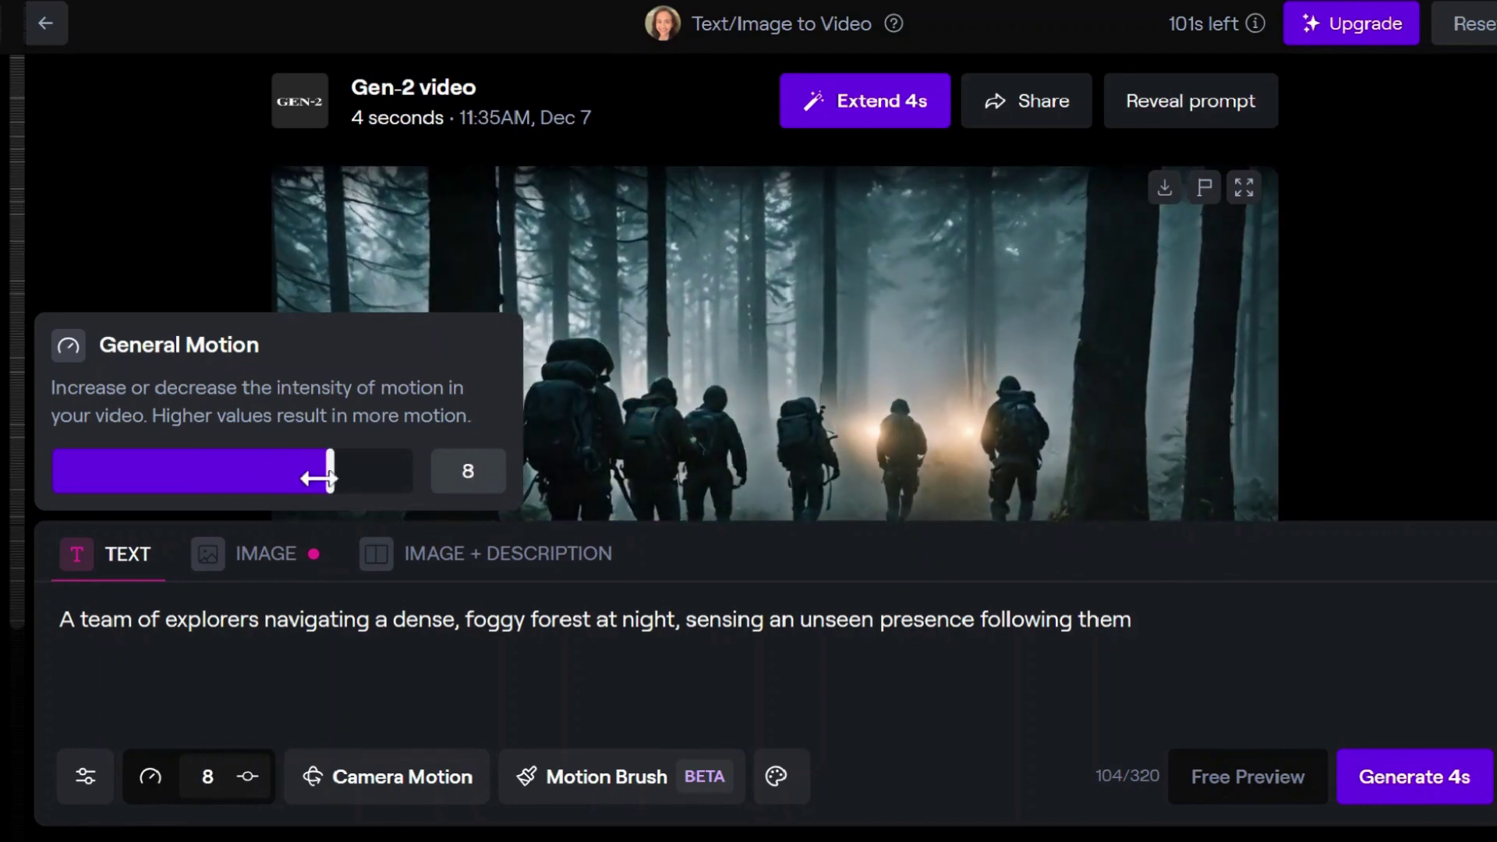
pyautogui.click(1415, 803)
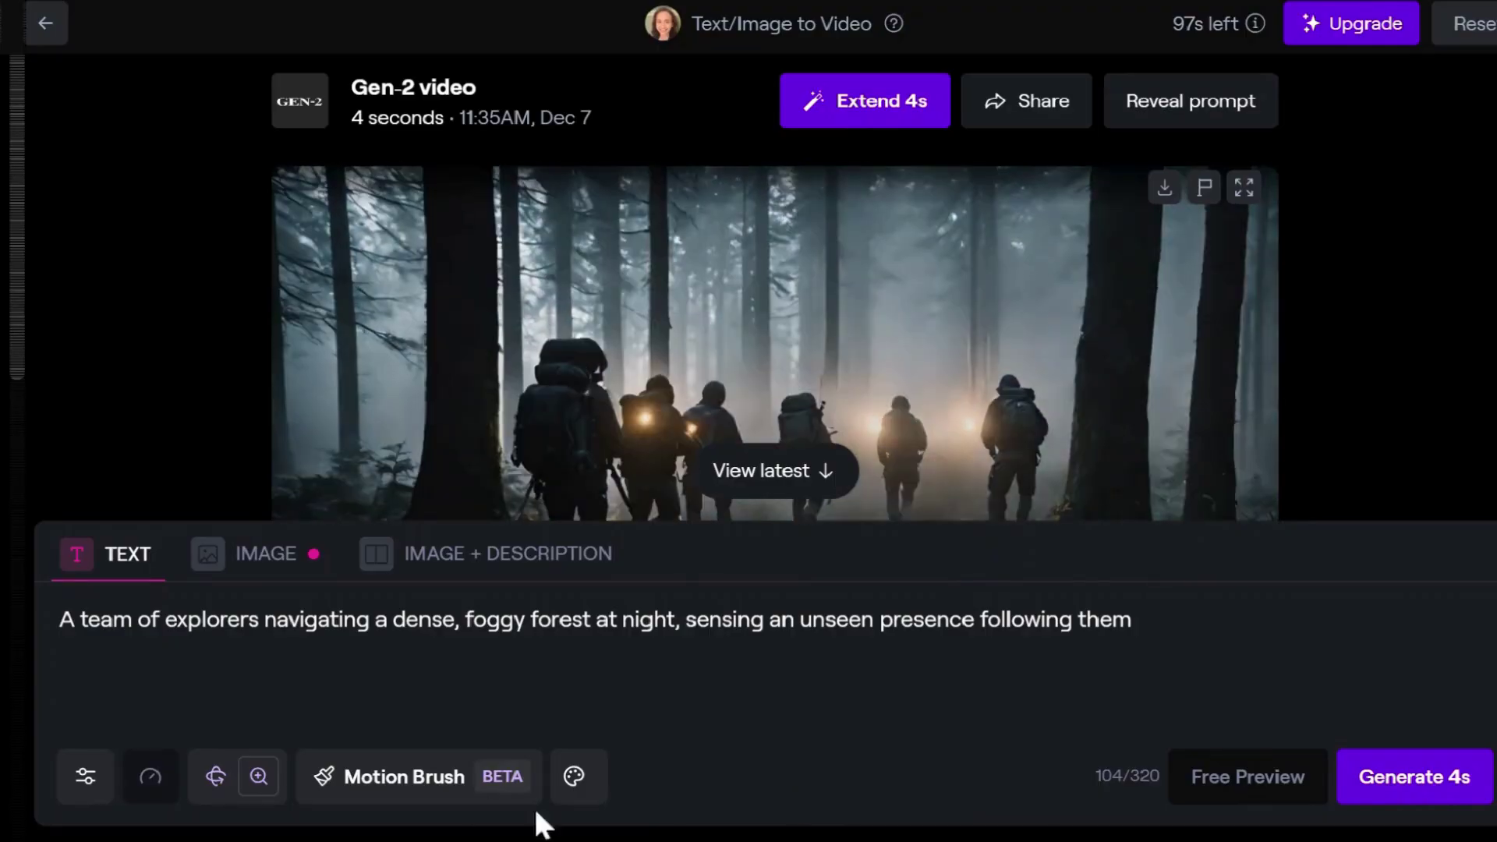
# Apply the Advertising style preset and generate a new 4-second explorers clip.
pyautogui.click(575, 776)
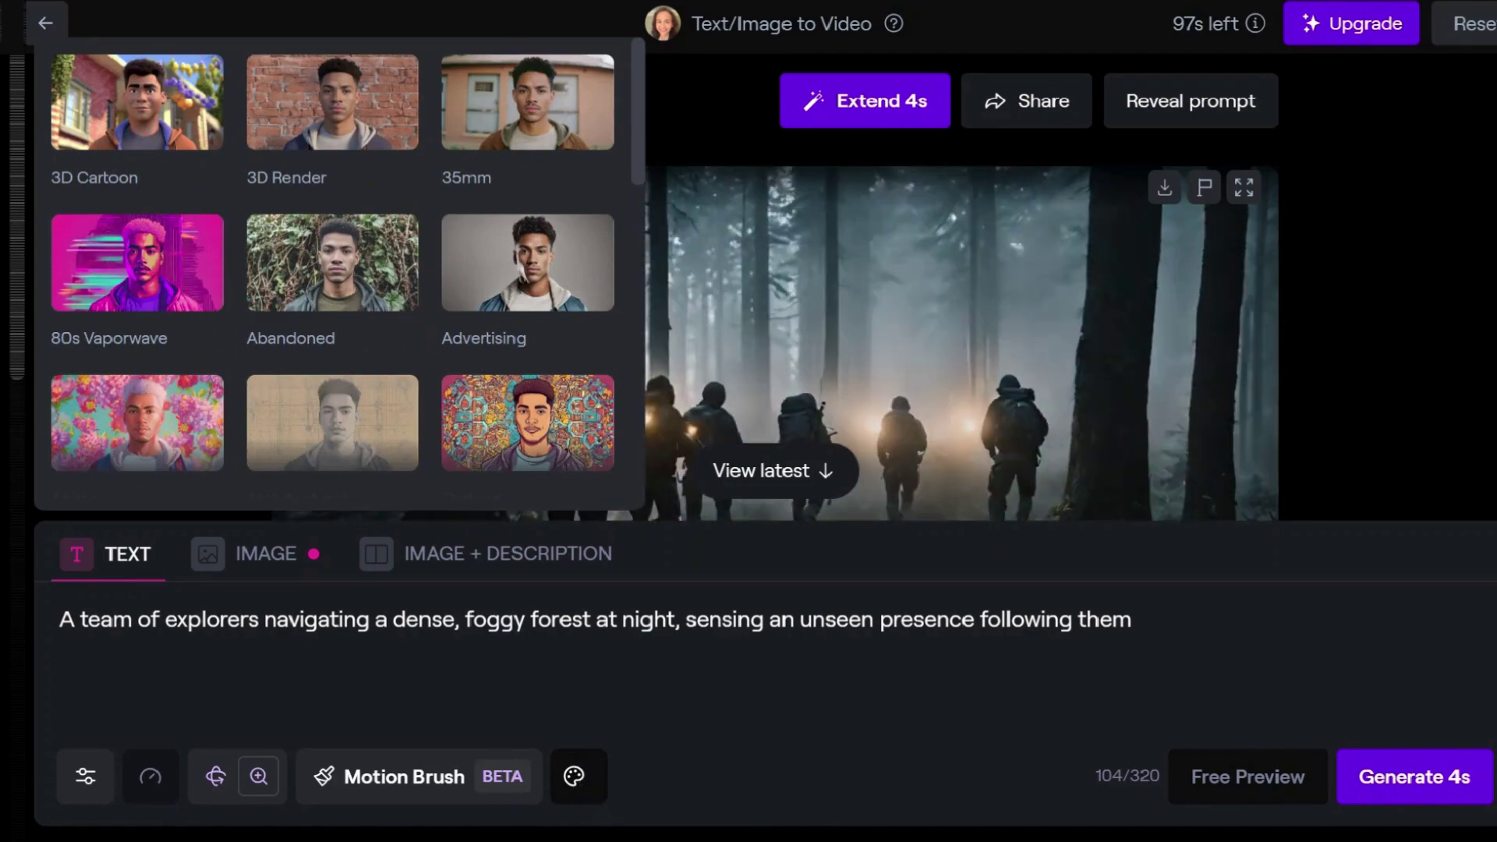
pyautogui.scroll(-4, 633, 175)
pyautogui.scroll(-7, 633, 311)
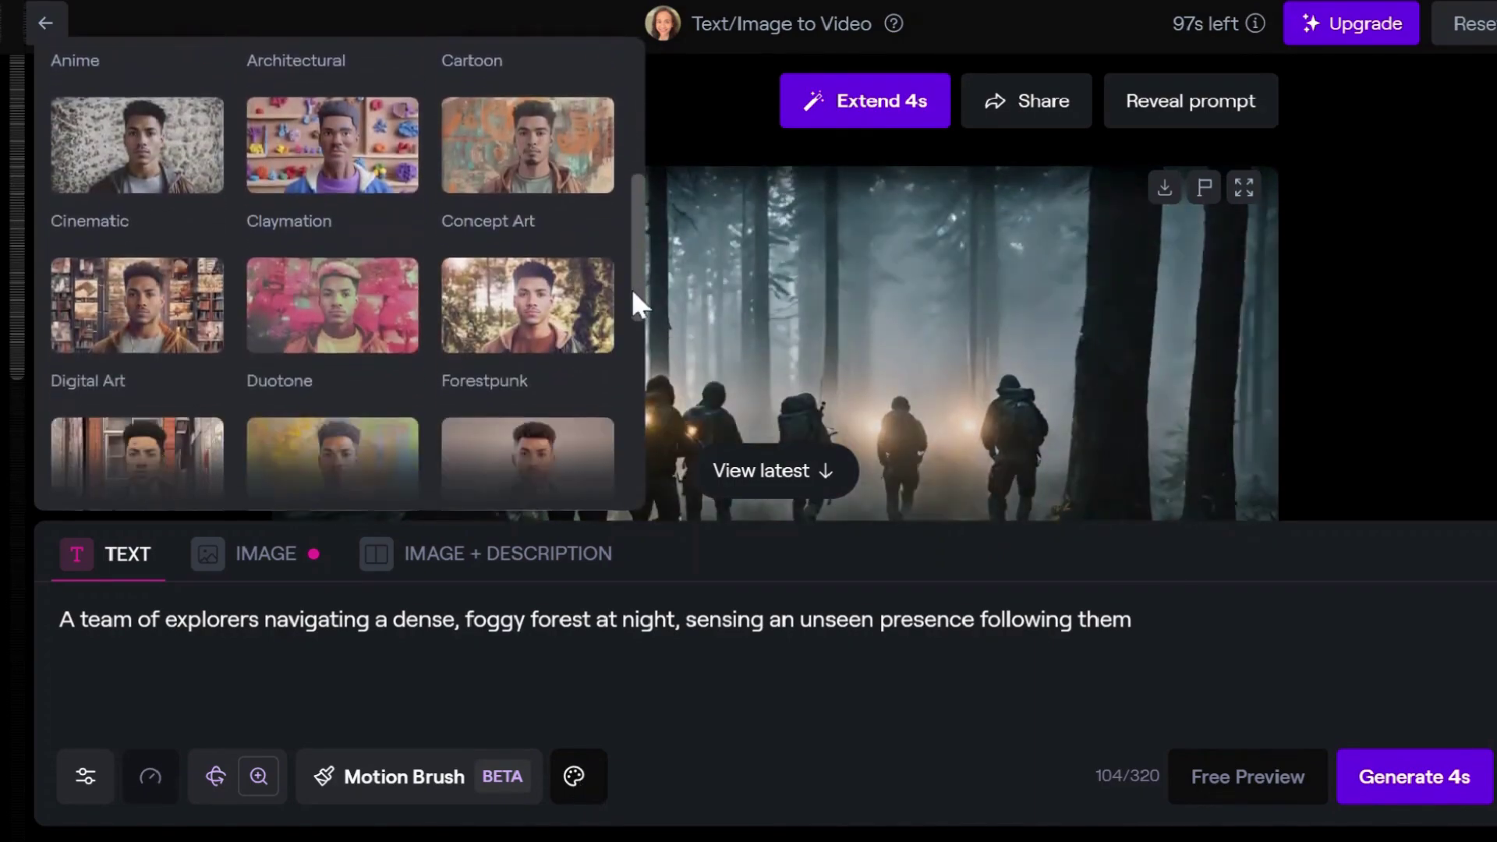
pyautogui.scroll(10, 635, 386)
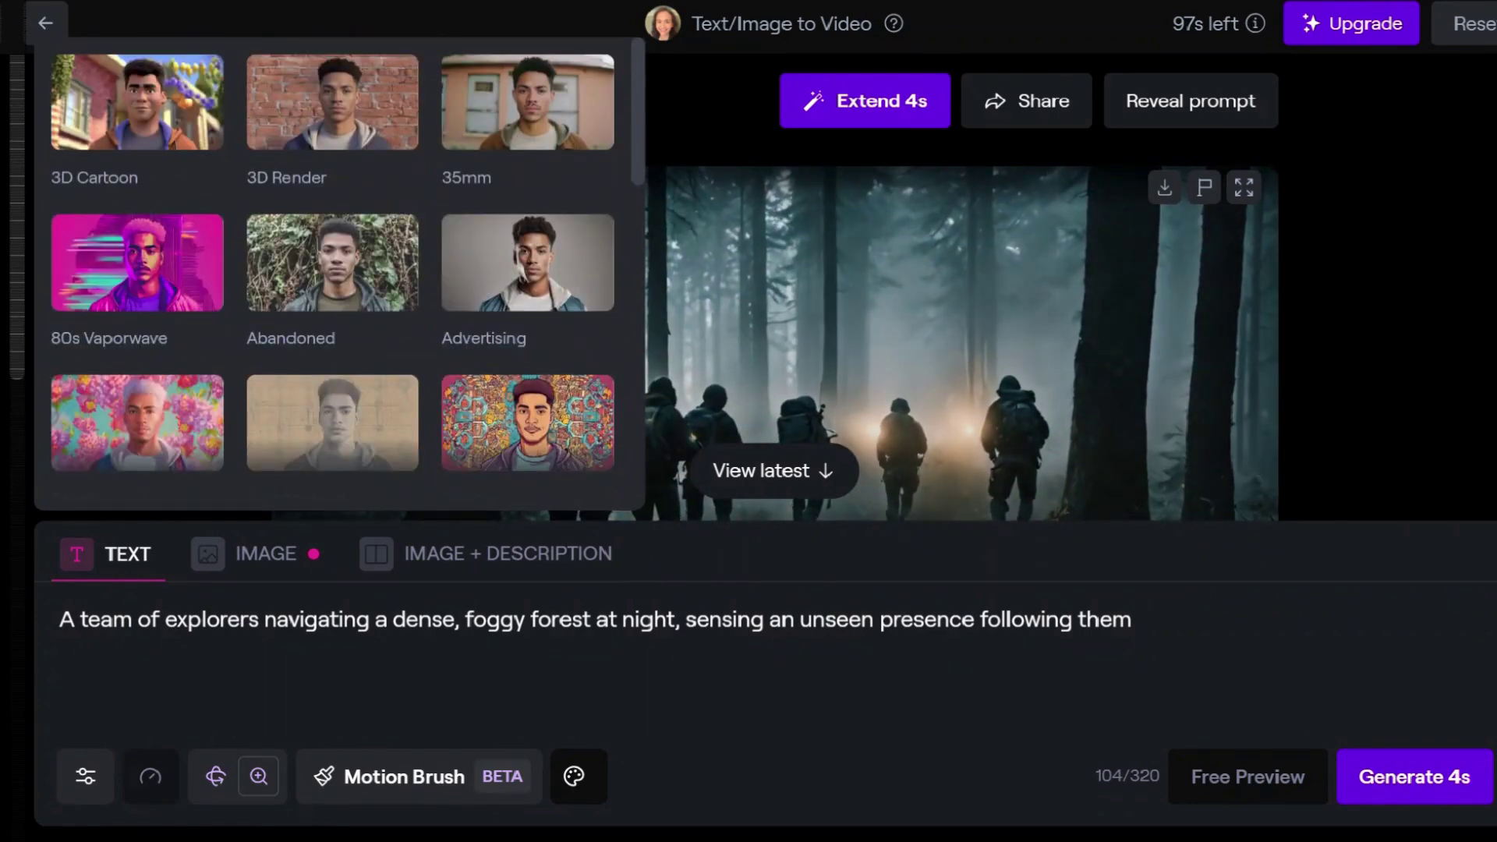
pyautogui.click(543, 282)
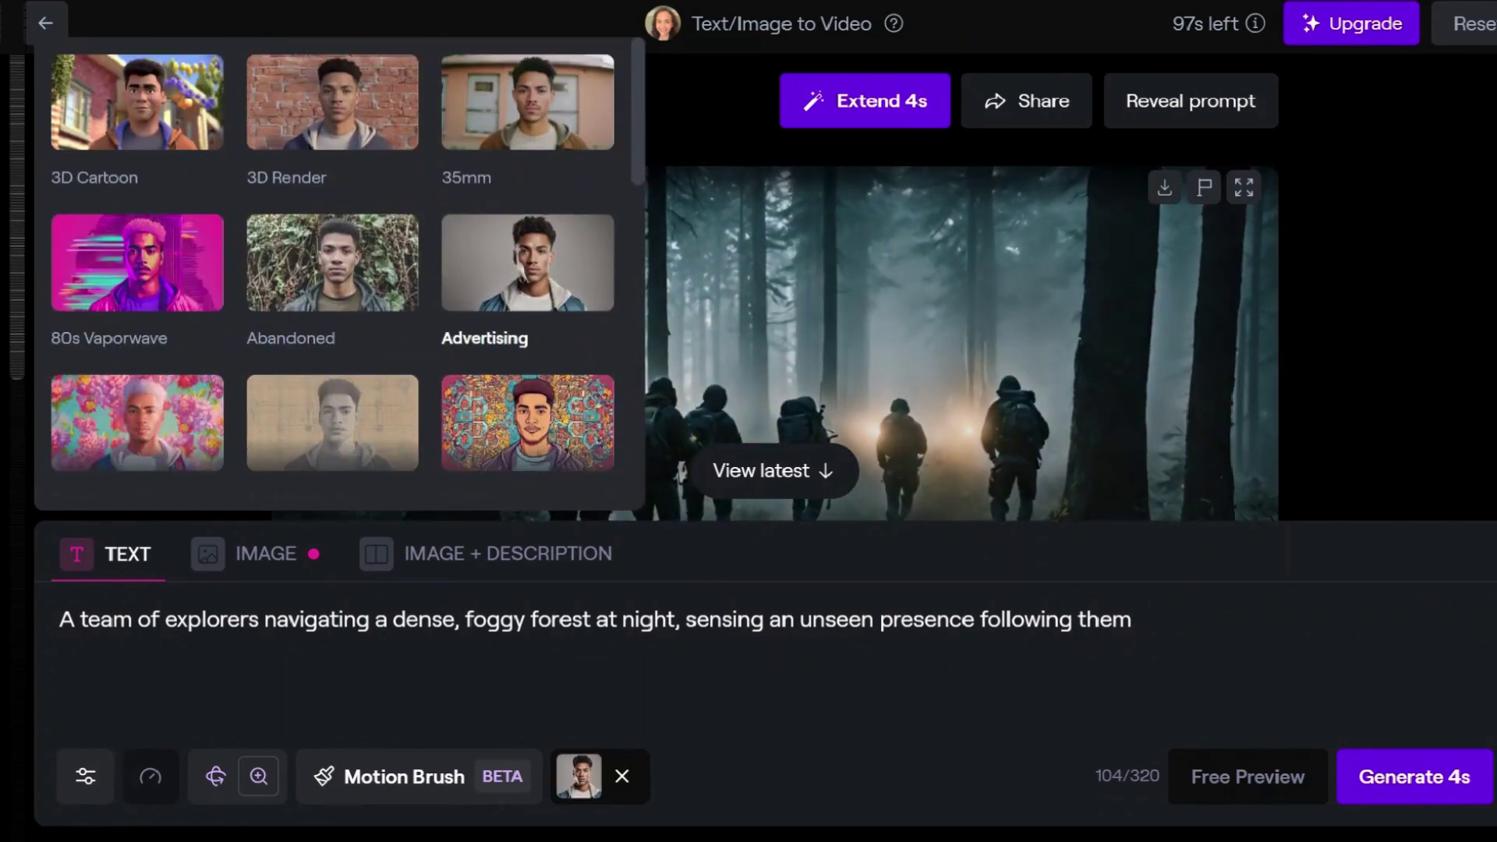
pyautogui.click(1361, 778)
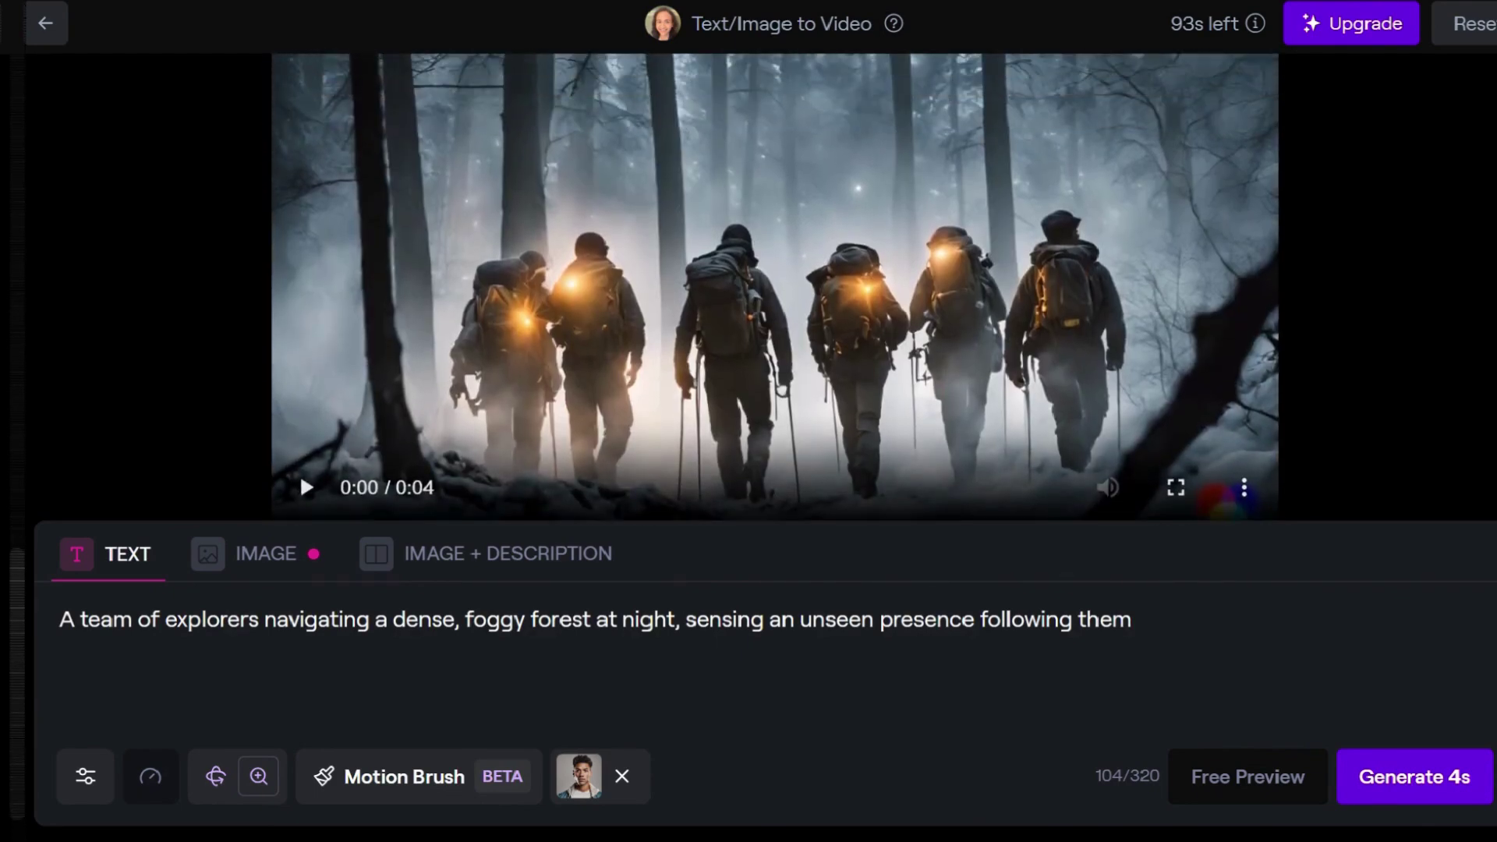
# Play the Advertising-style explorers clip full-screen.
pyautogui.doubleClick(300, 472)
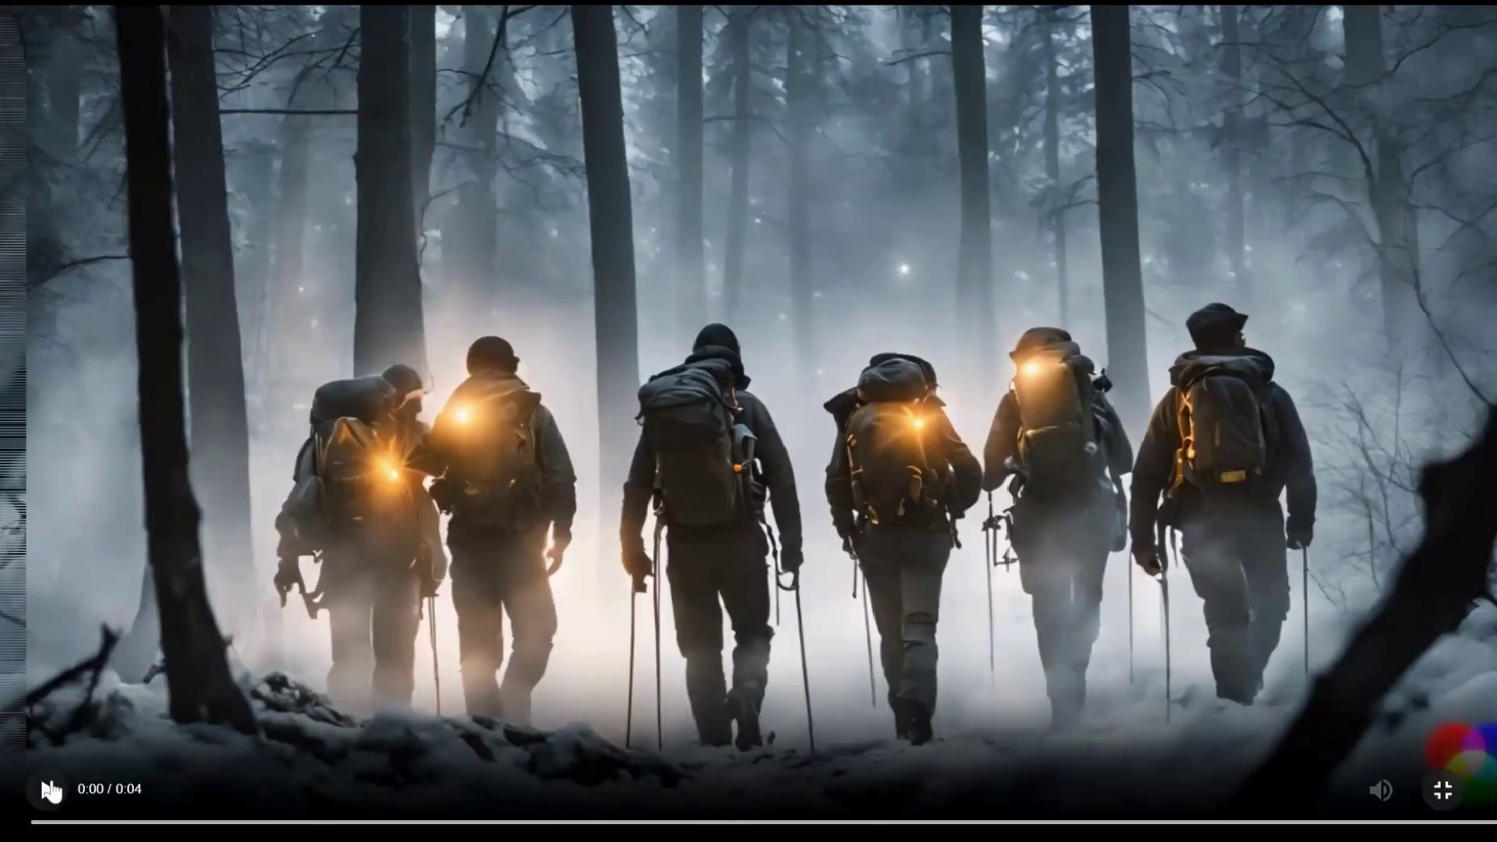
pyautogui.click(47, 789)
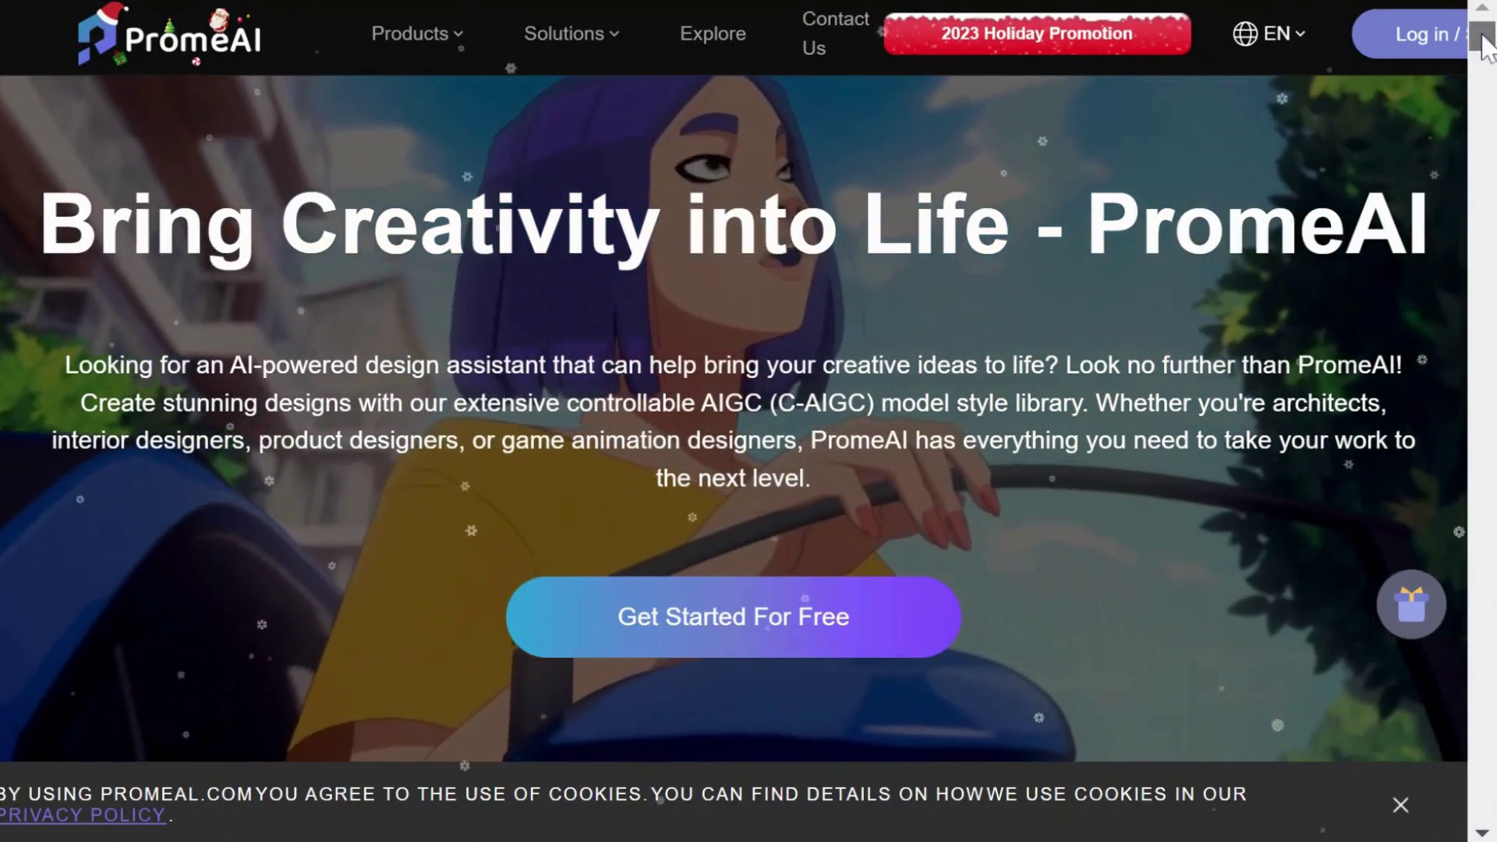
# Scroll through PromeAI's landing page and the Sketch Rendering sidebar down to the Video section.
pyautogui.moveTo(1484, 39); pyautogui.dragTo(1489, 68)
pyautogui.scroll(-10, 749, 421)
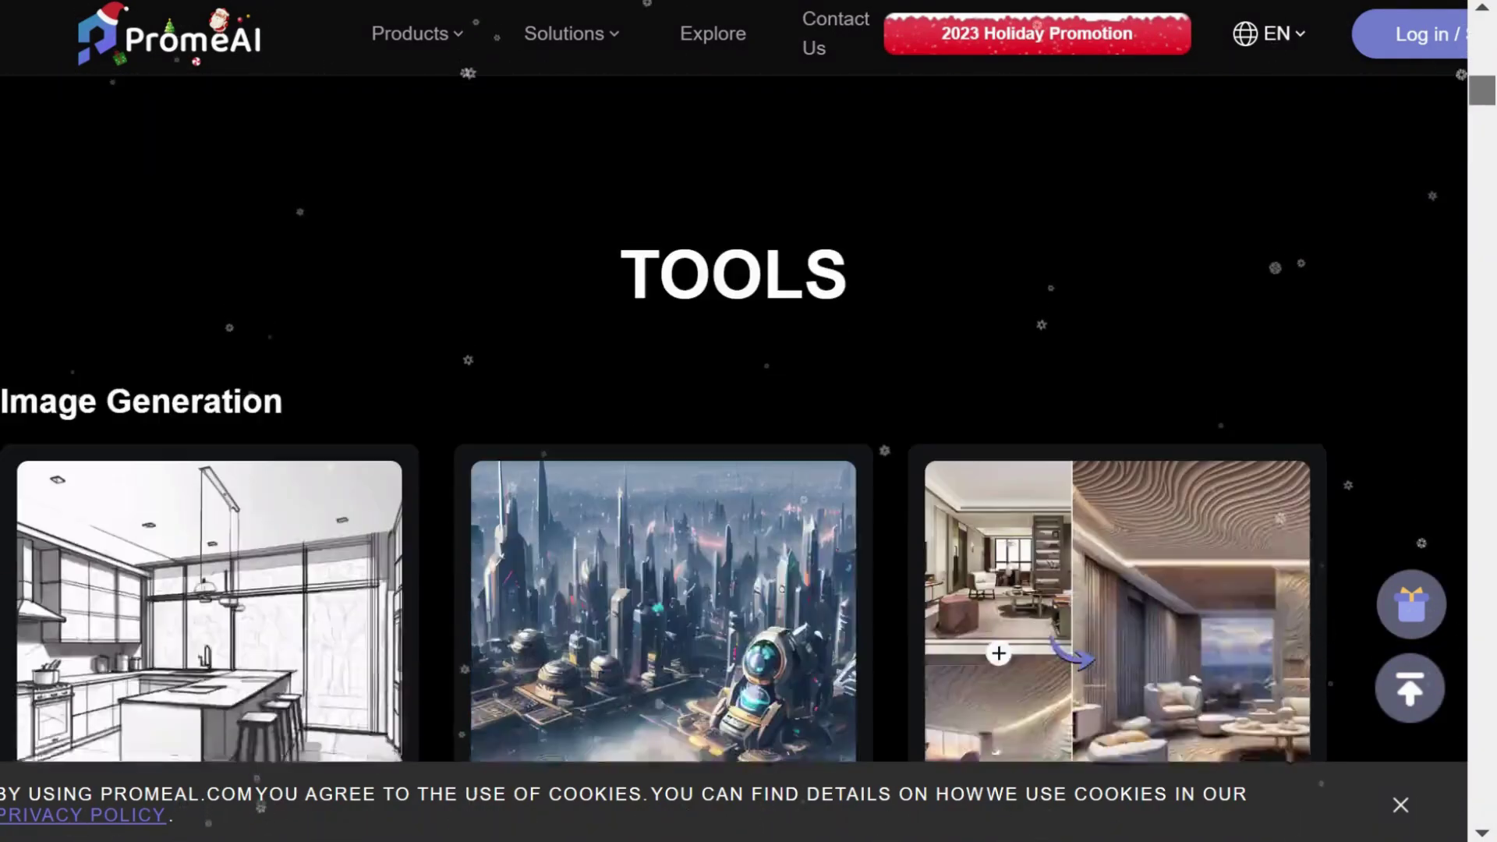
pyautogui.scroll(-1, 748, 421)
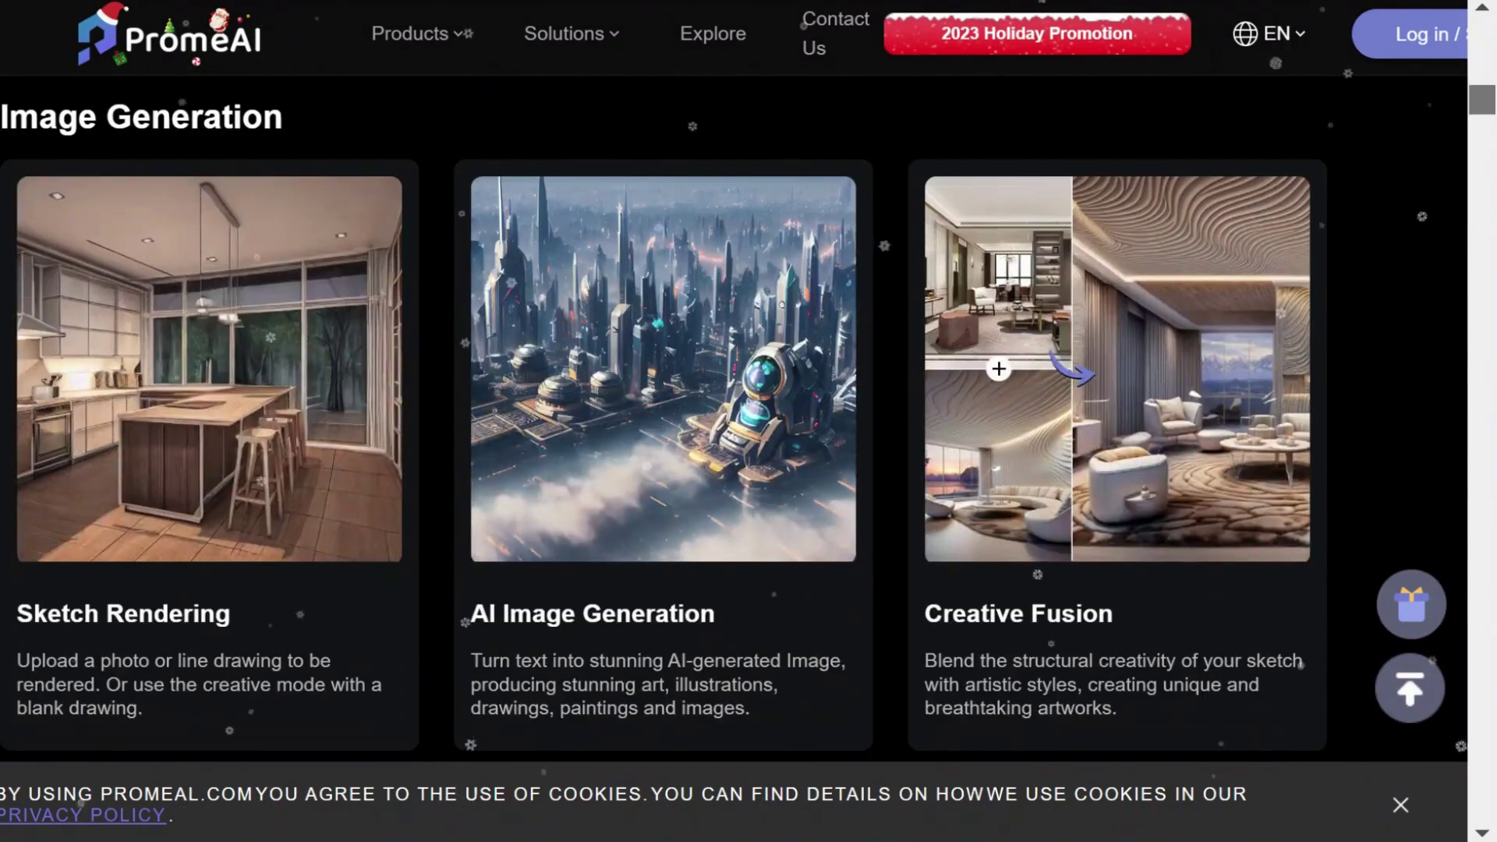
pyautogui.scroll(-8, 749, 421)
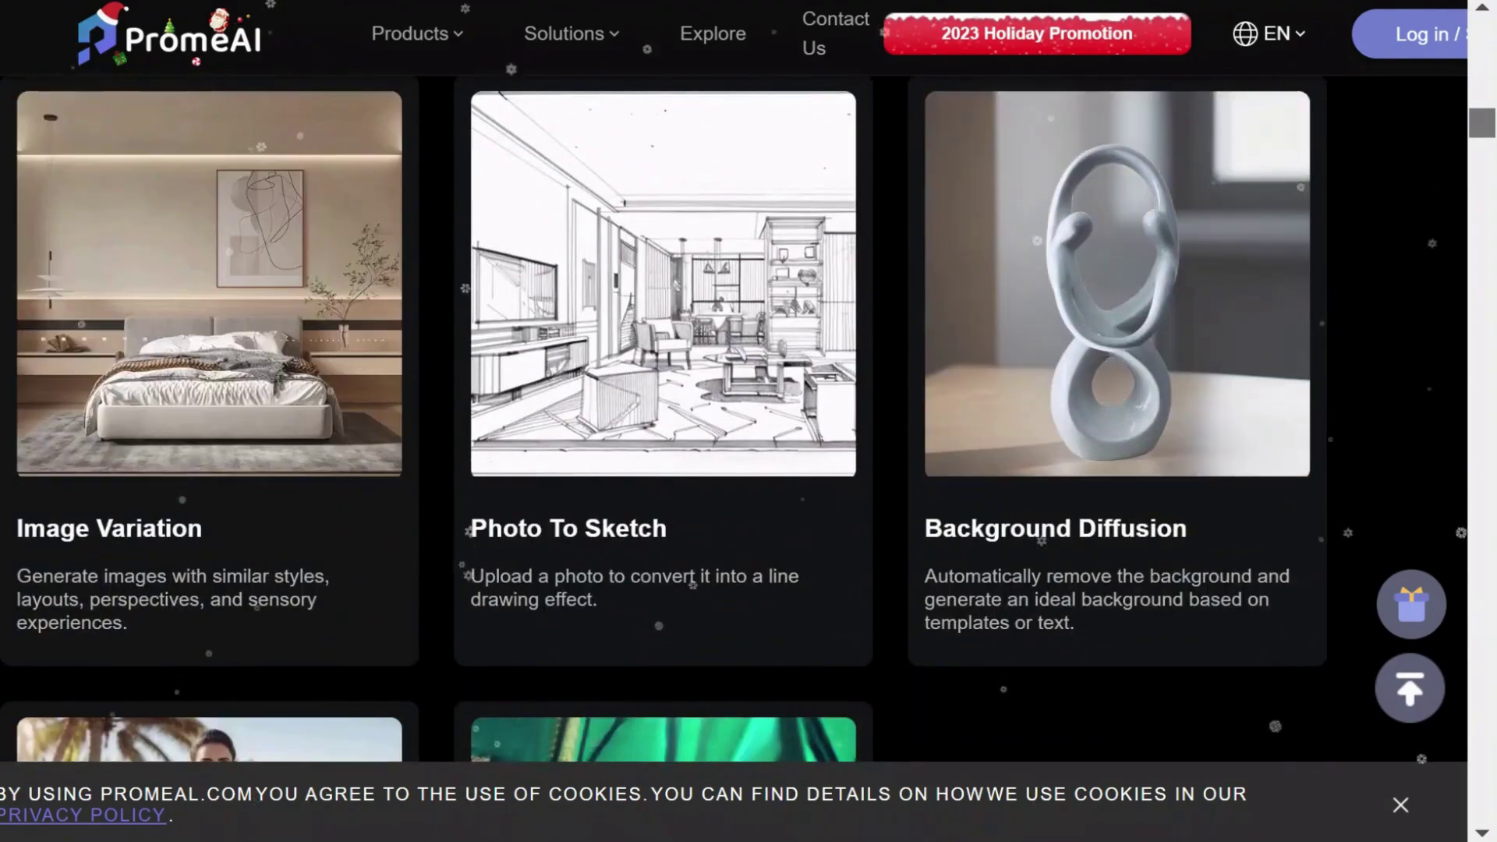
pyautogui.scroll(-8, 748, 421)
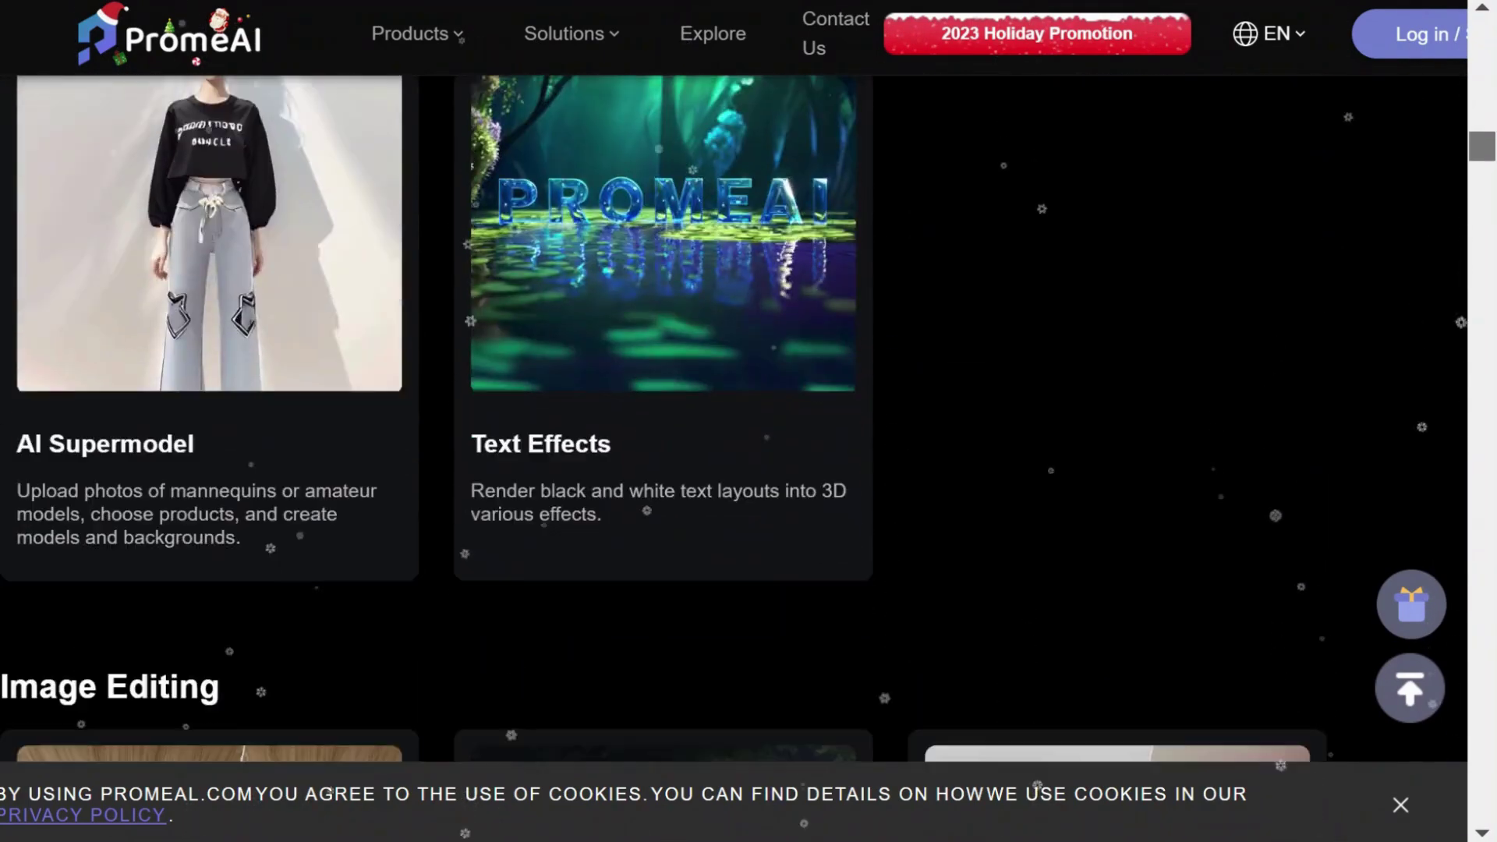
pyautogui.scroll(-10, 748, 421)
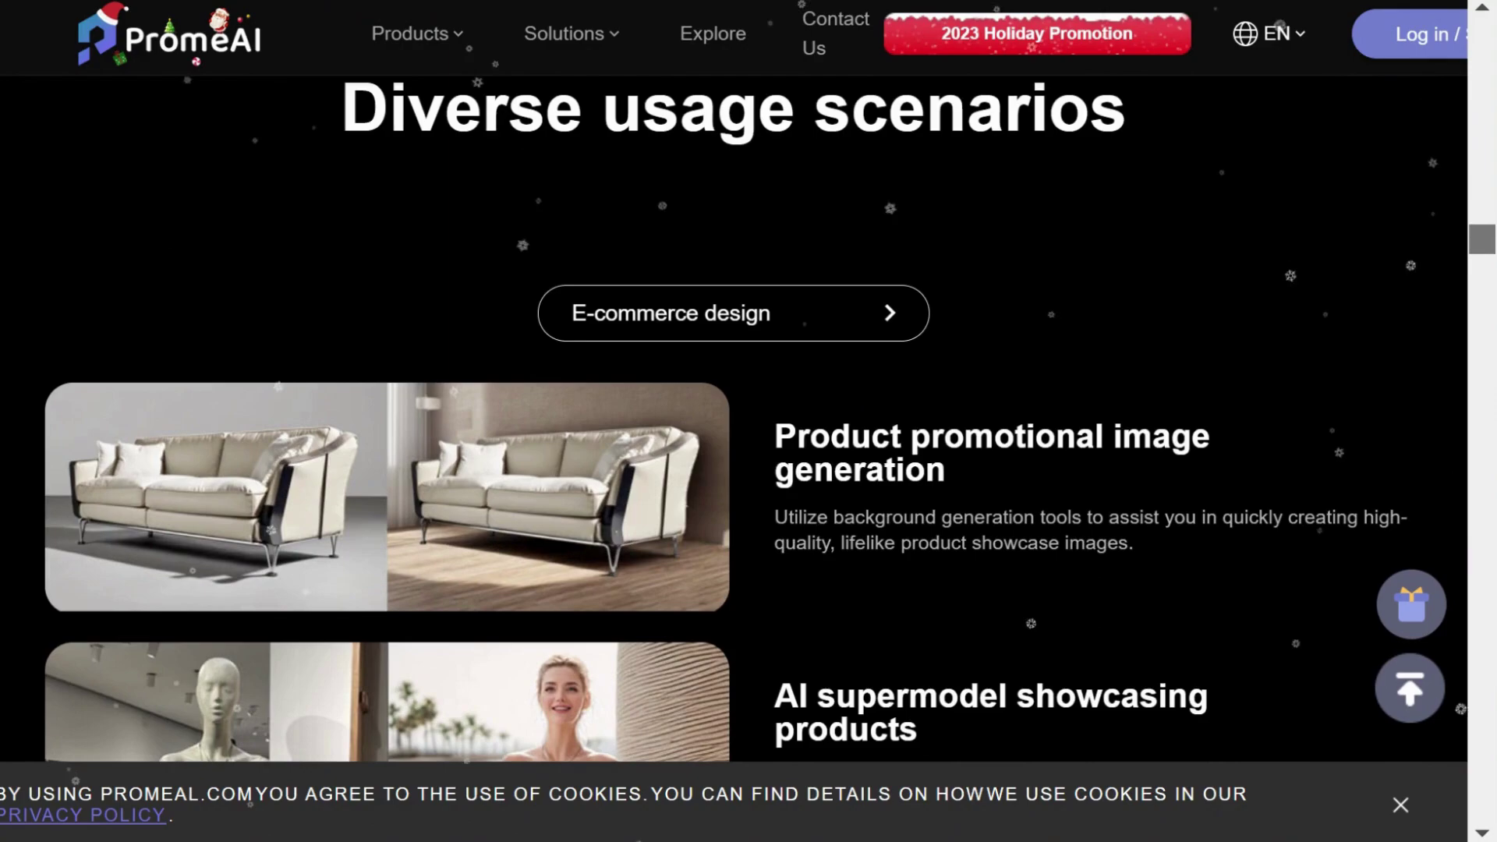
pyautogui.scroll(-10, 749, 421)
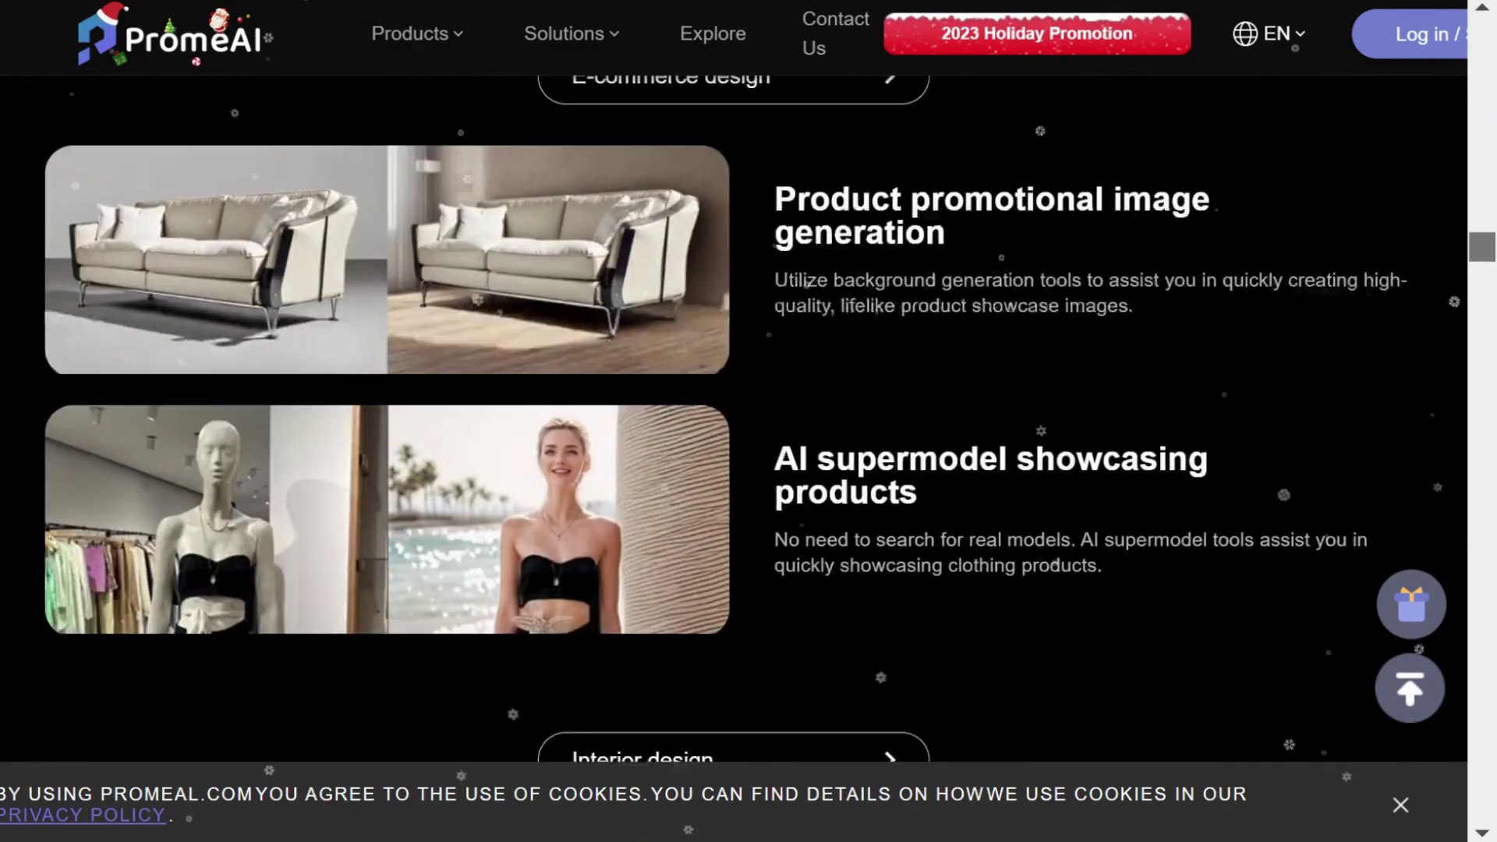
pyautogui.scroll(-12, 749, 421)
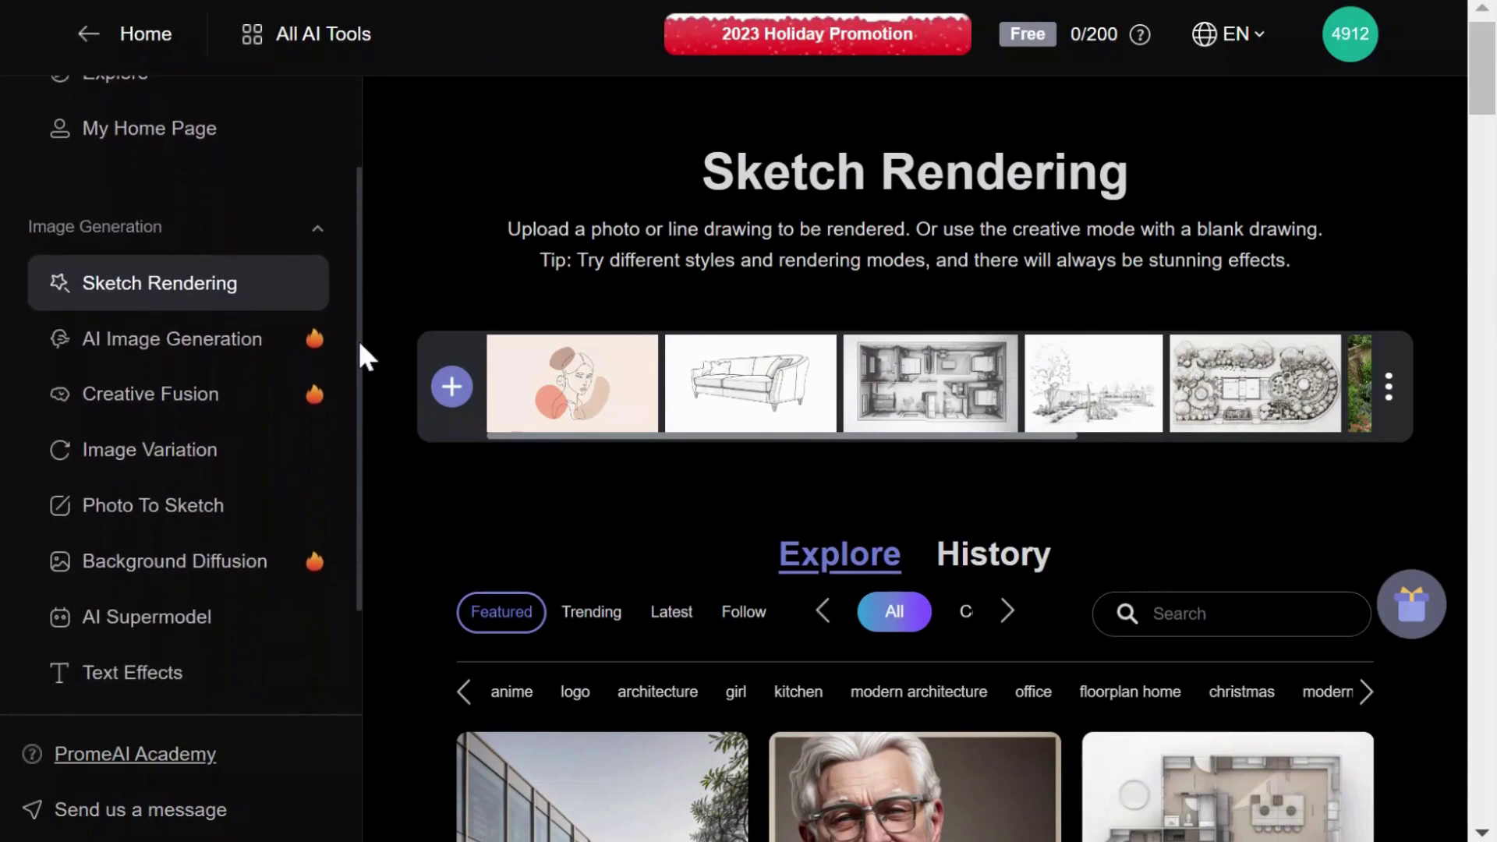
pyautogui.moveTo(358, 337); pyautogui.dragTo(379, 630)
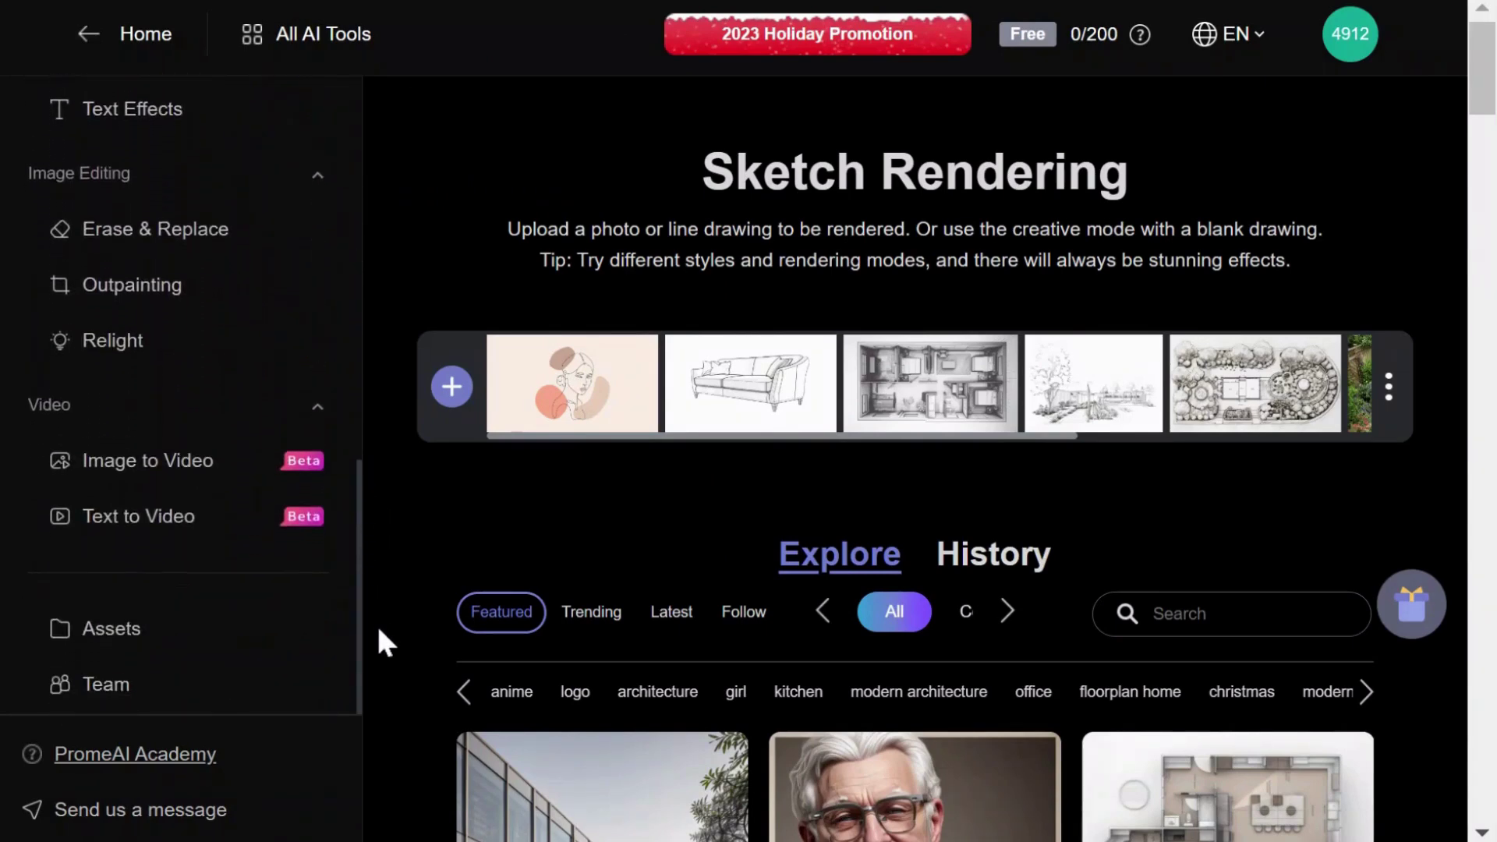
# Paste the explorers prompt into PromeAI's Text to Video and generate the clip.
pyautogui.click(134, 521)
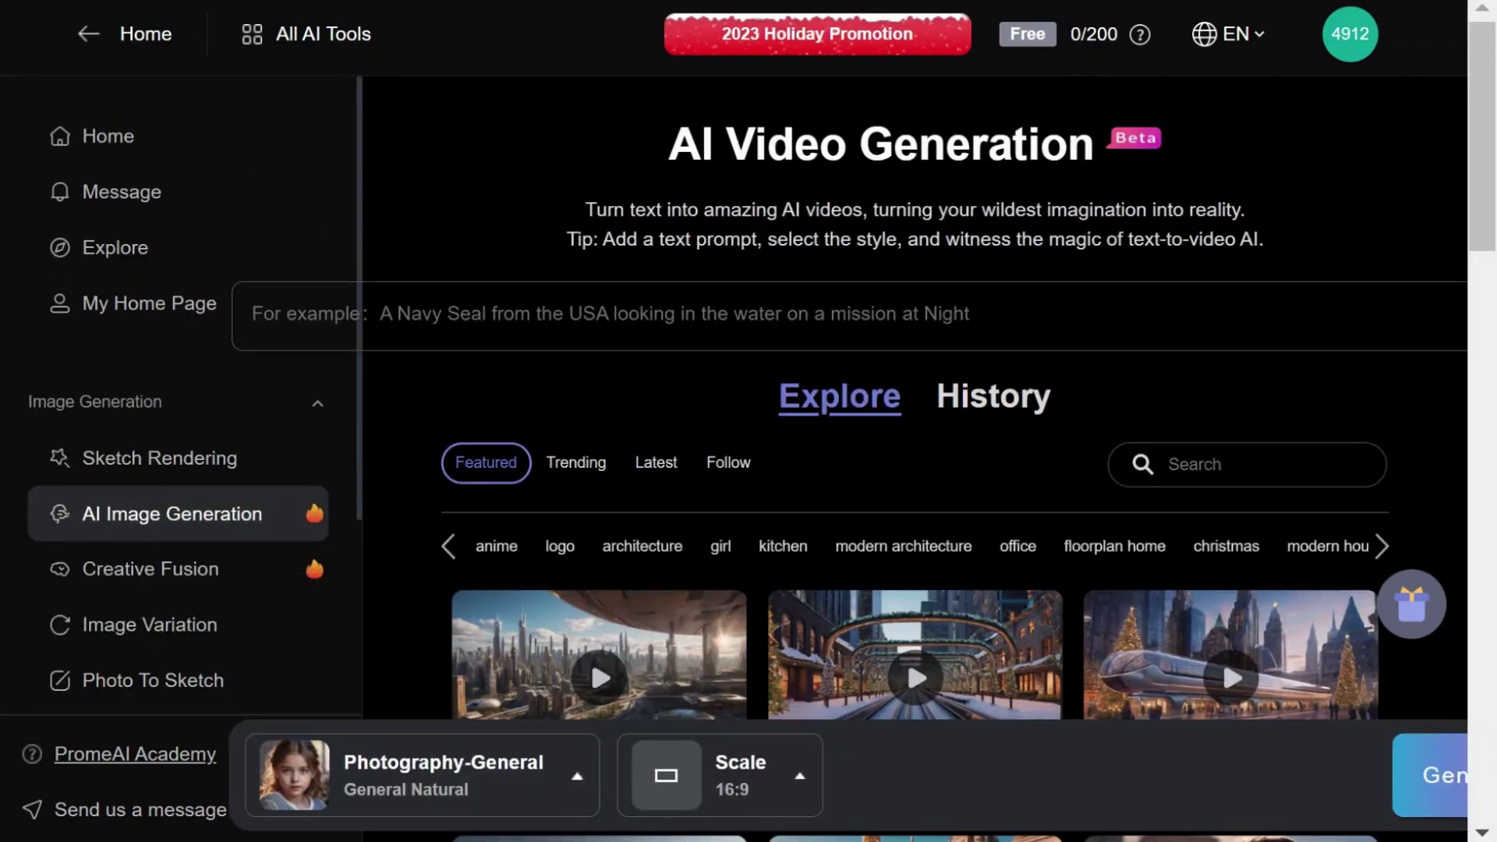
pyautogui.write('A team of explorers navigating a dense, foggy forest at night, sensing an unseen presence following them')
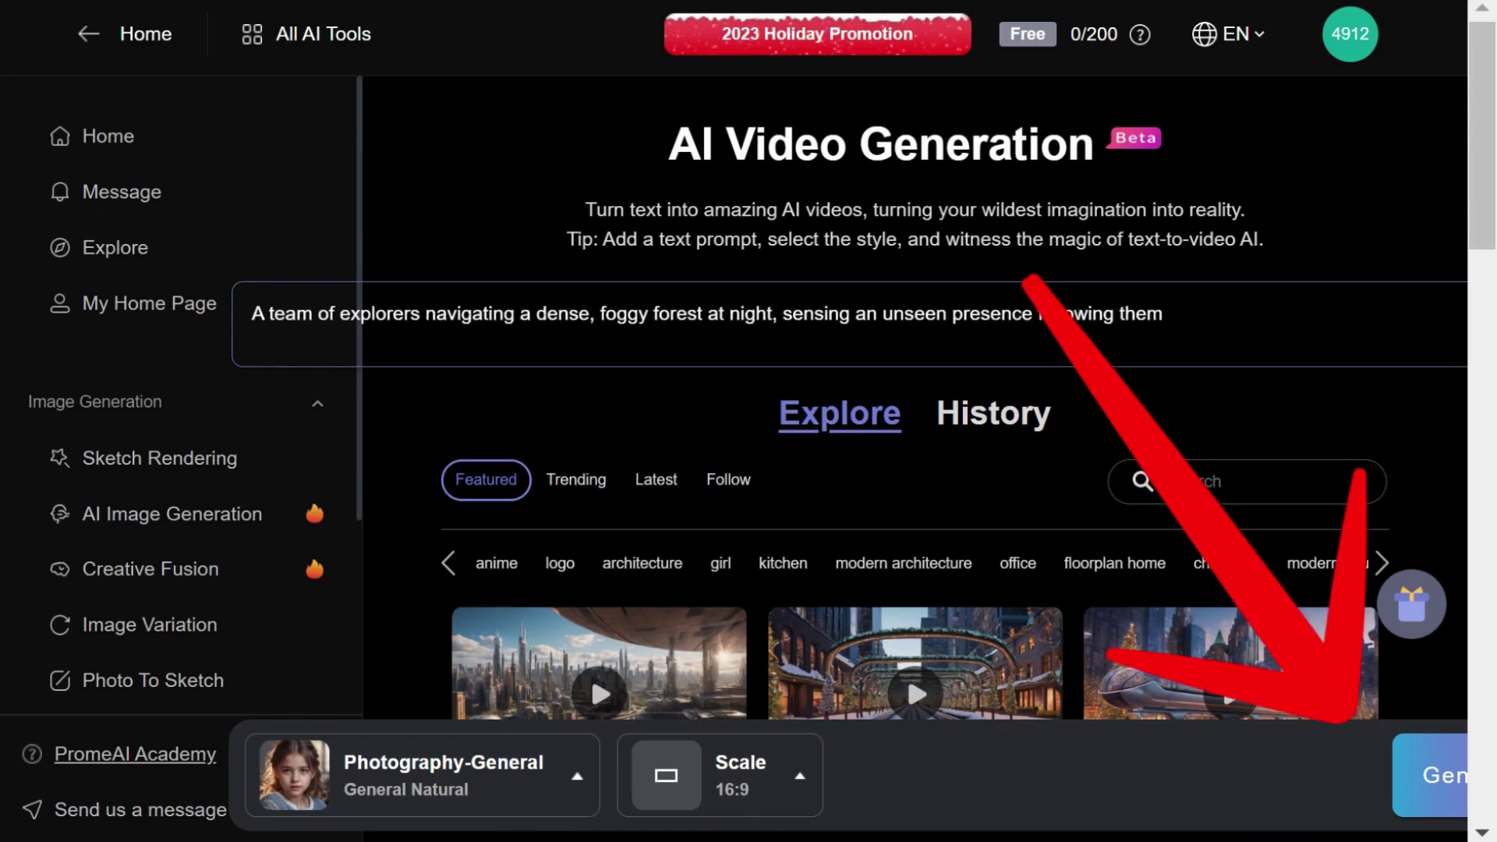
pyautogui.click(1423, 780)
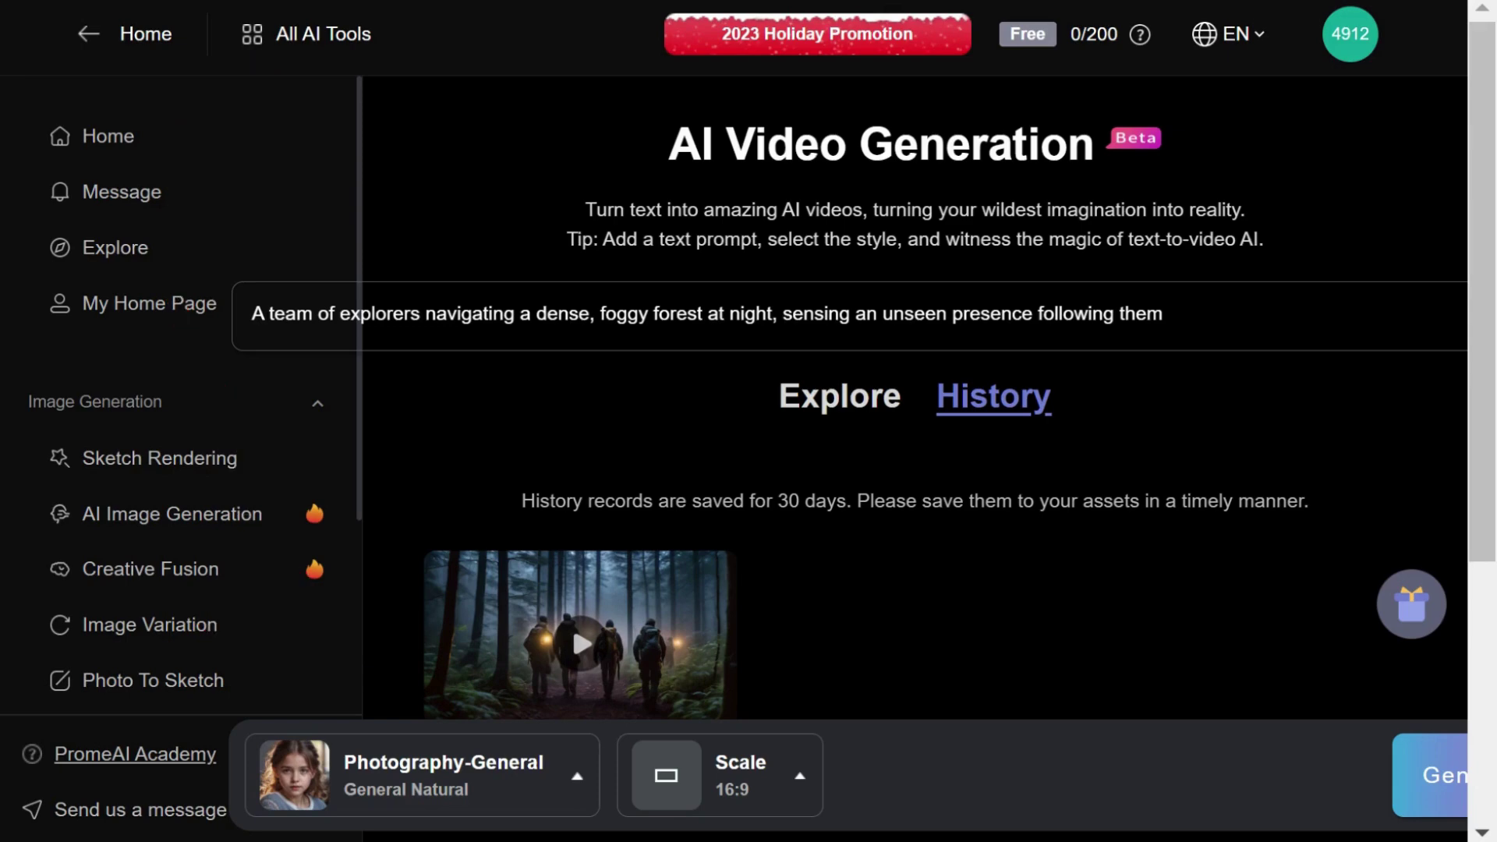
# Watch the finished foggy-forest explorers clip full screen, then close it back to History.
pyautogui.press('Return')
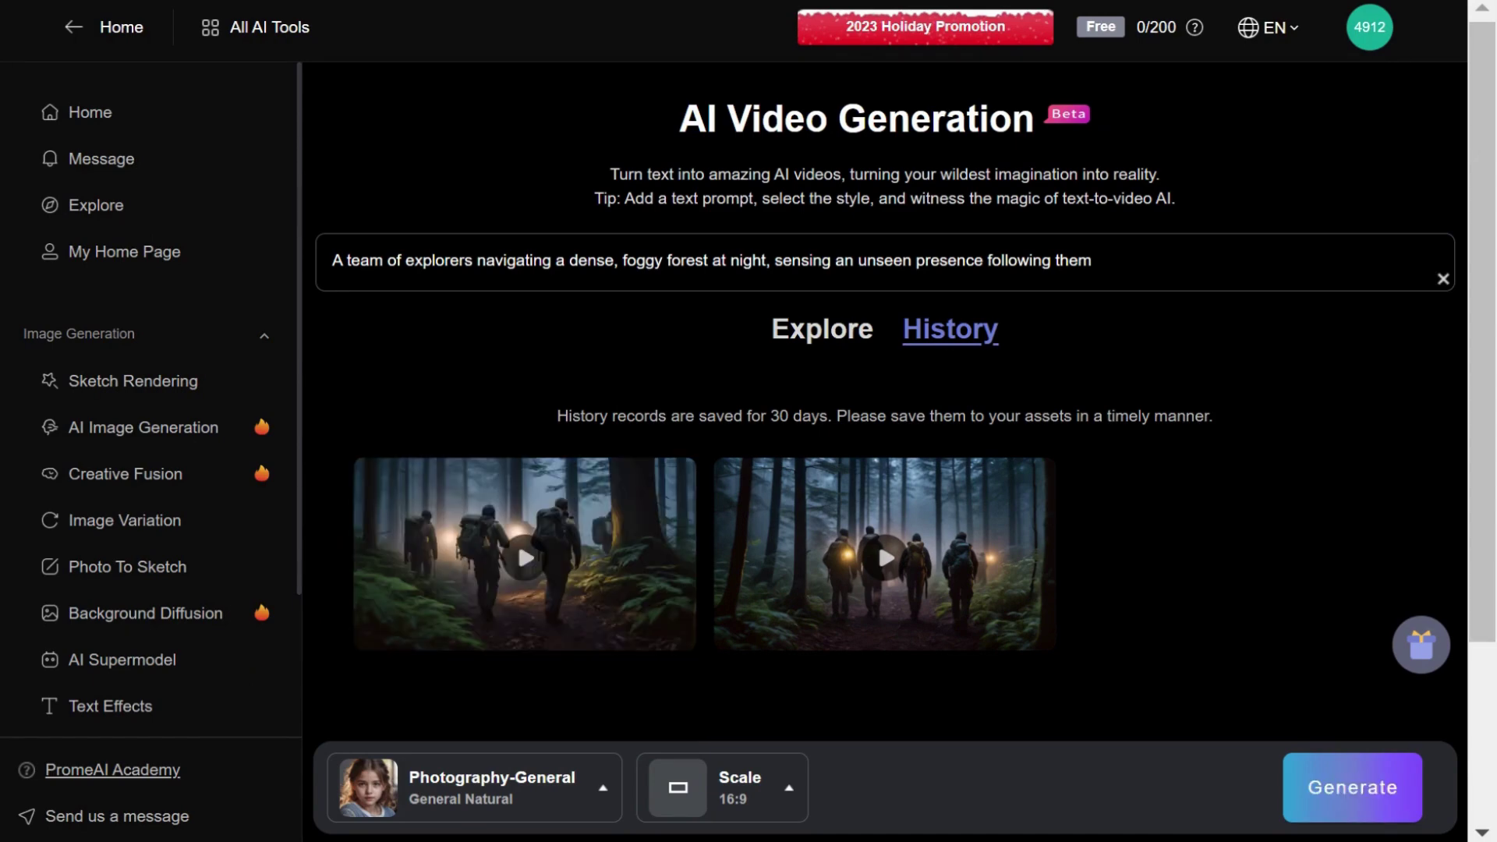
pyautogui.click(528, 568)
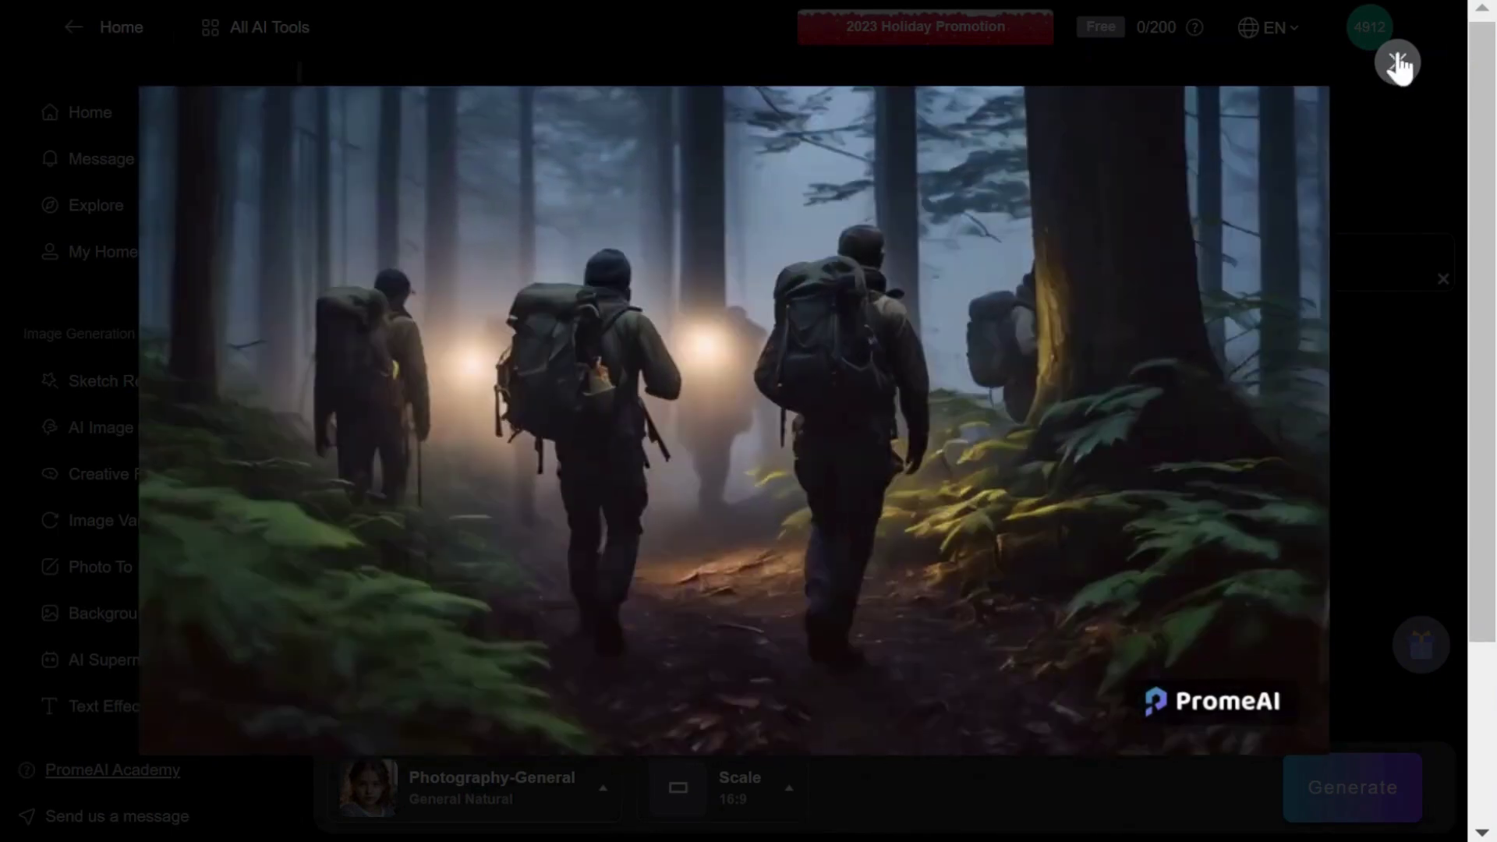
pyautogui.click(1395, 63)
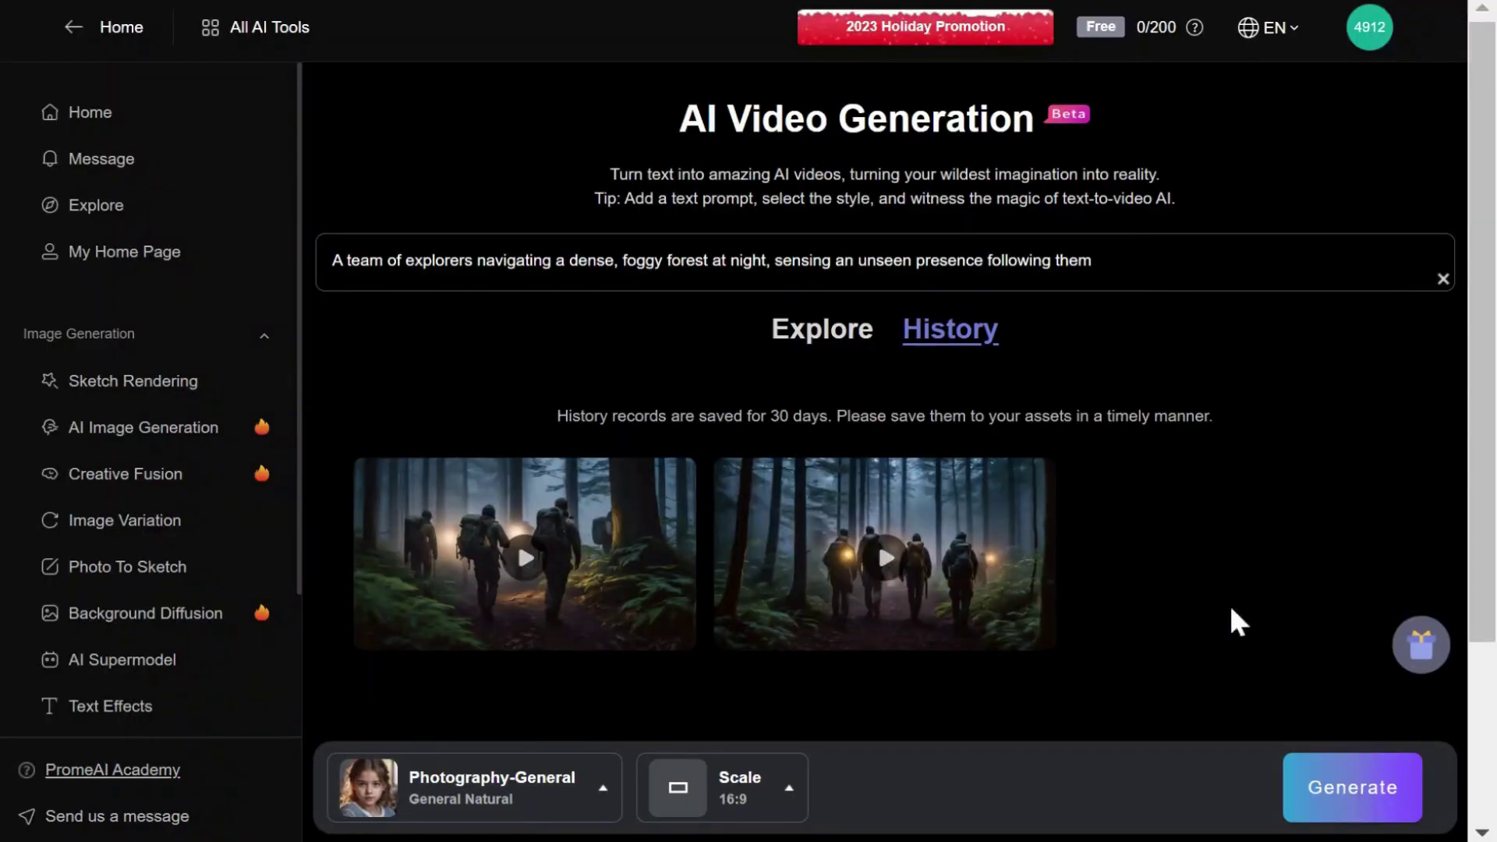
pyautogui.moveTo(983, 493)
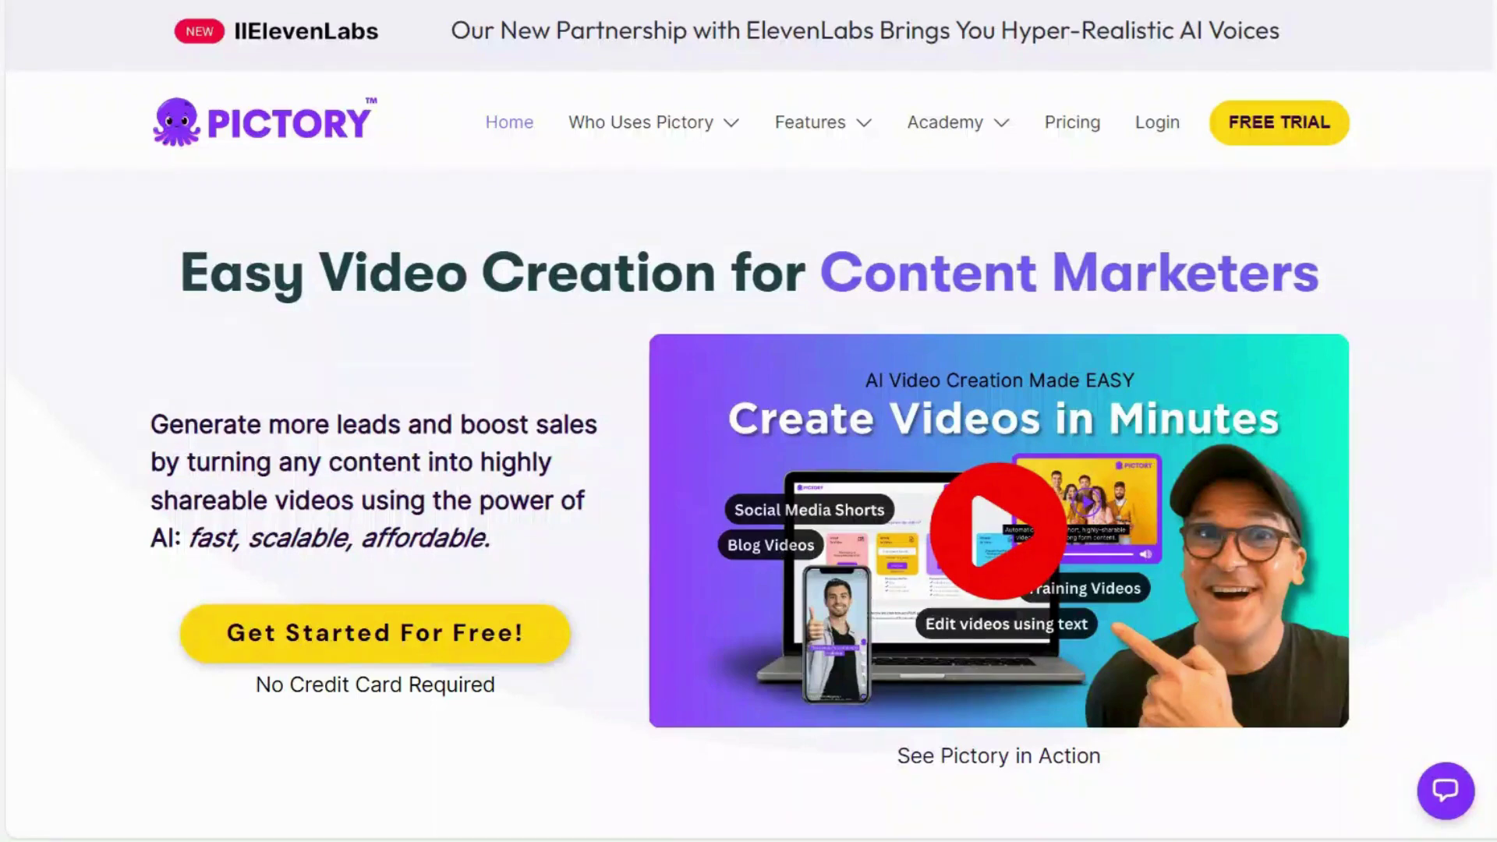
# Scroll down the Pictory homepage.
pyautogui.scroll(-10, 748, 507)
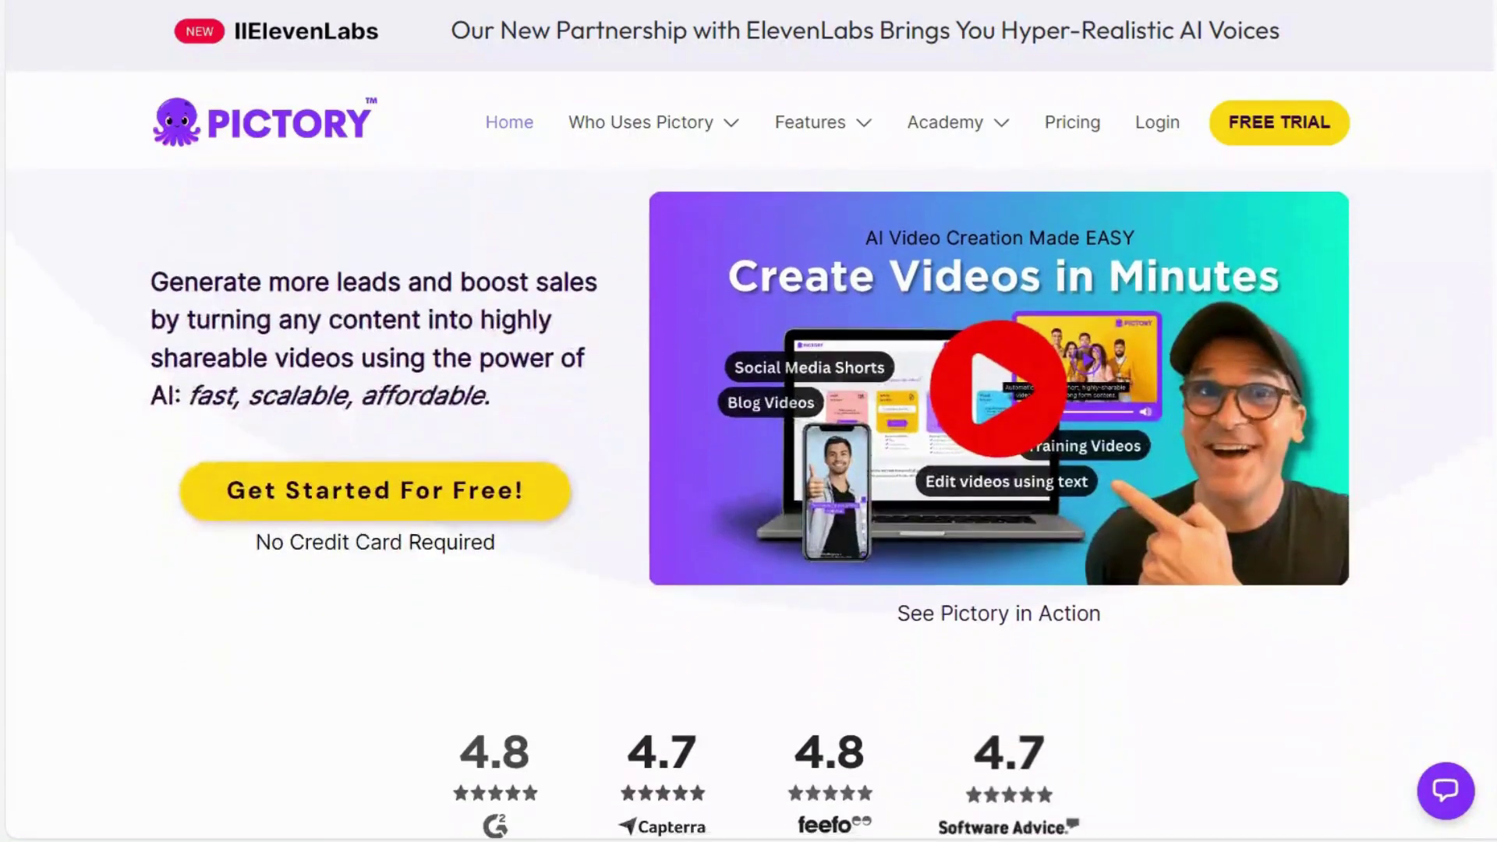
pyautogui.scroll(-8, 749, 506)
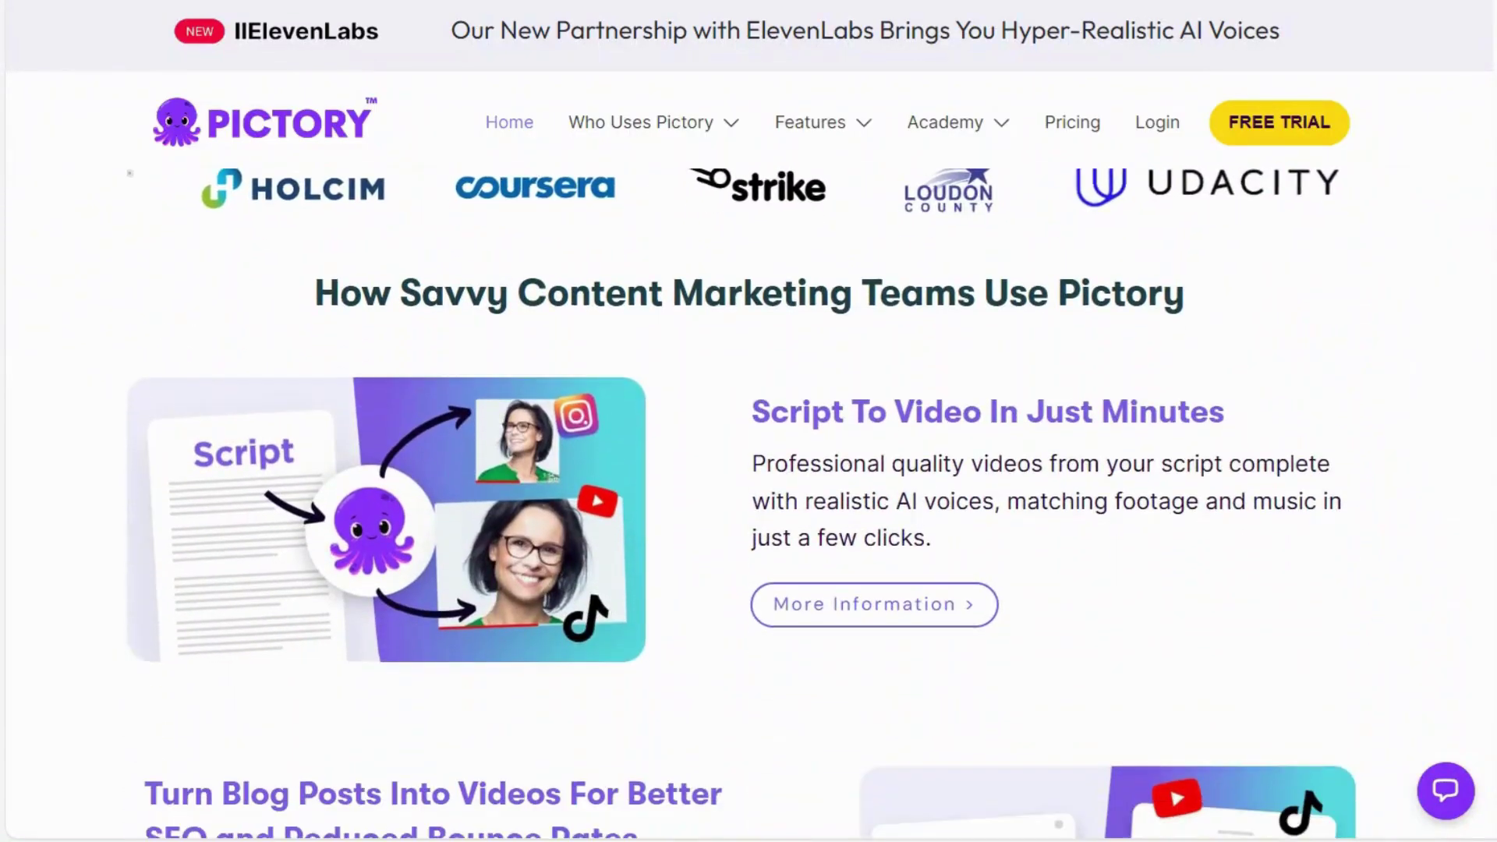
pyautogui.scroll(-3, 749, 506)
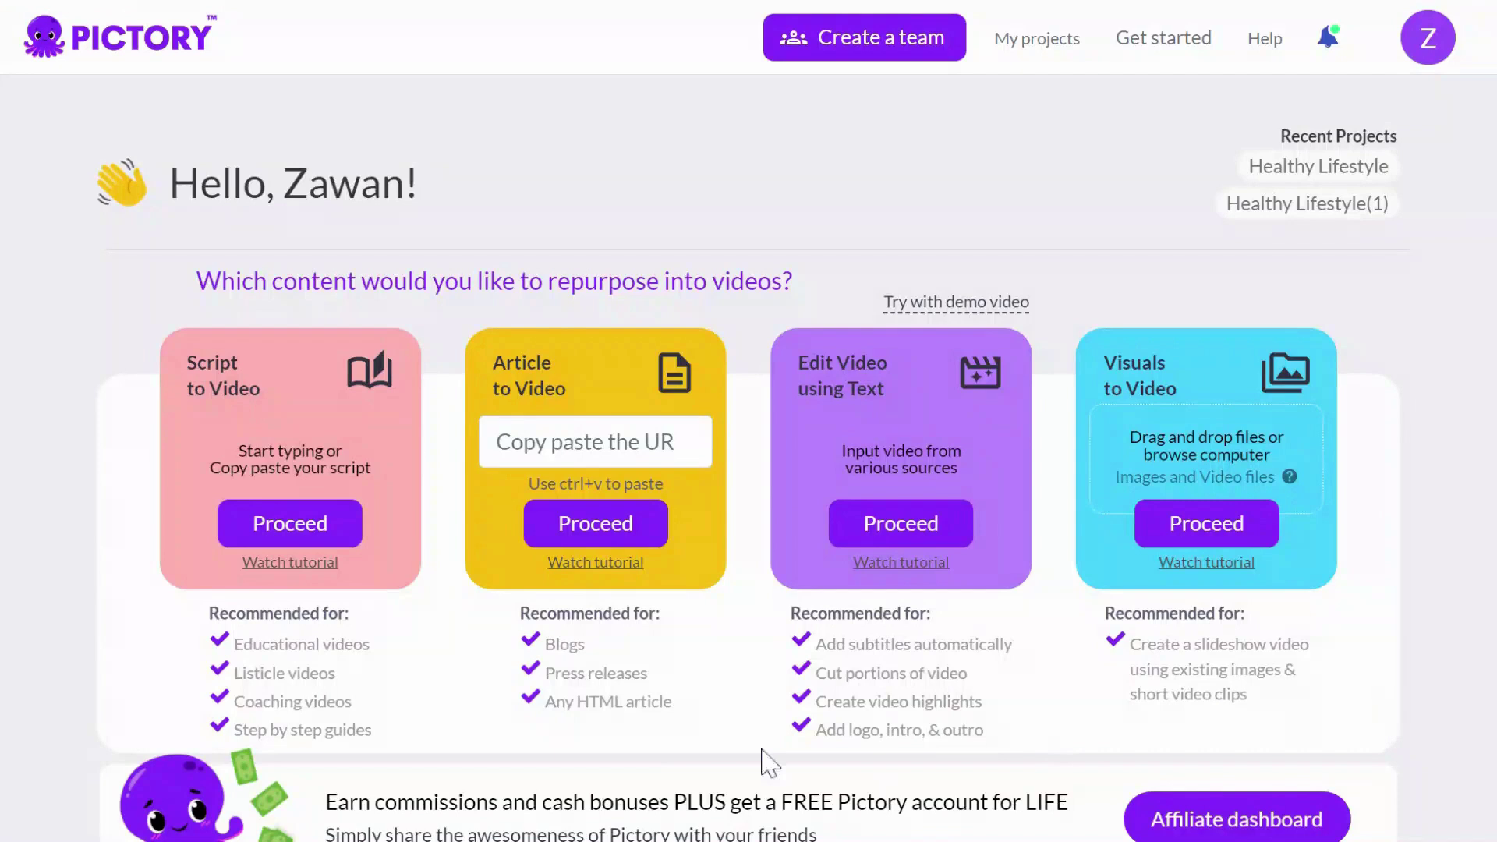
# Build a Script to Video storyboard from the pasted explorers prompt using a Landscape template.
pyautogui.click(278, 538)
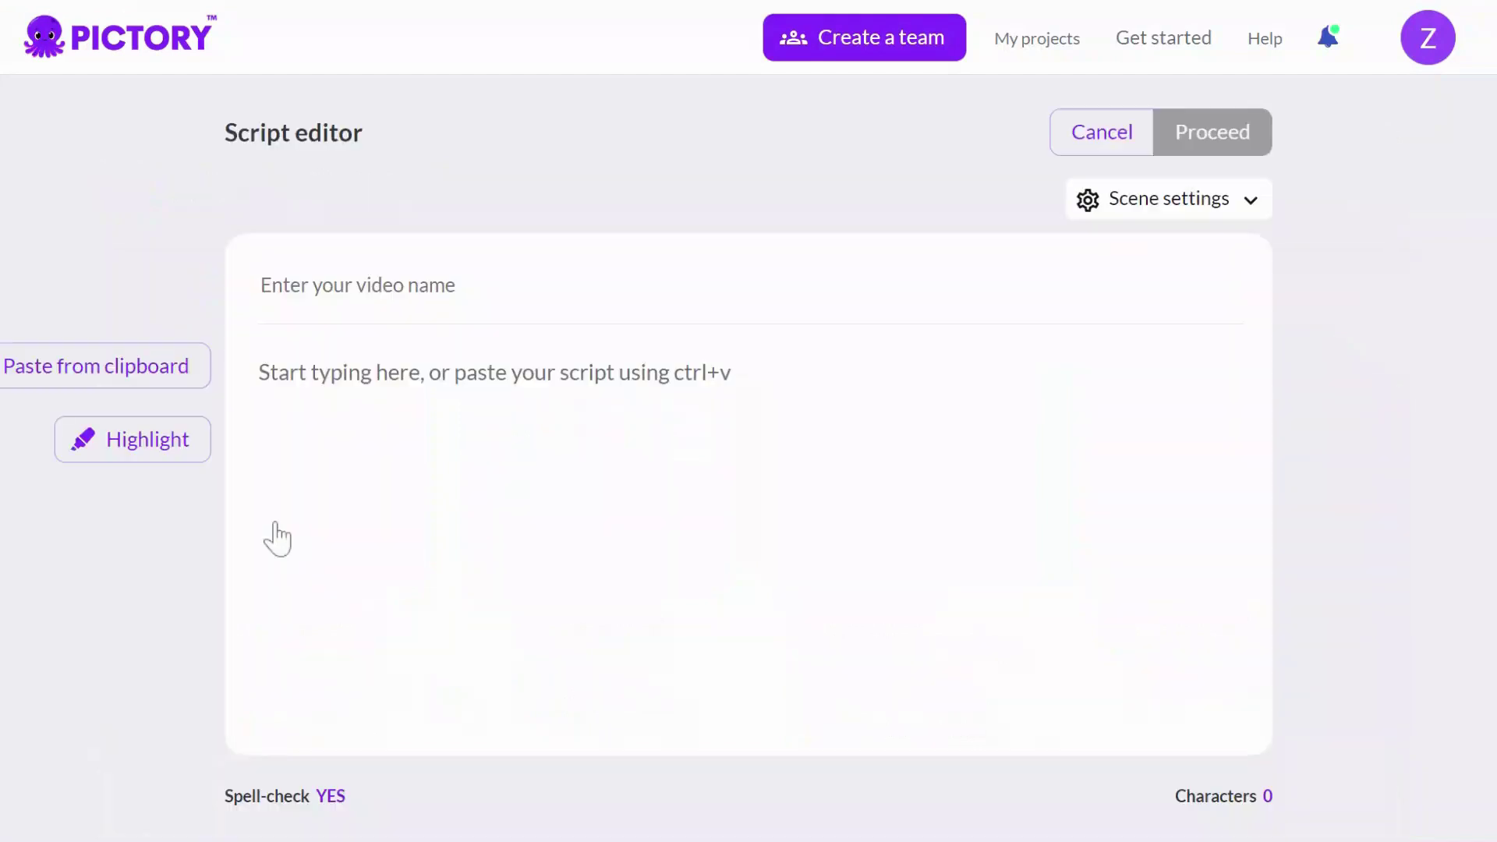
pyautogui.write('A team of explorers navigating a dense, foggy forest at night, sensing an unseen presence following them')
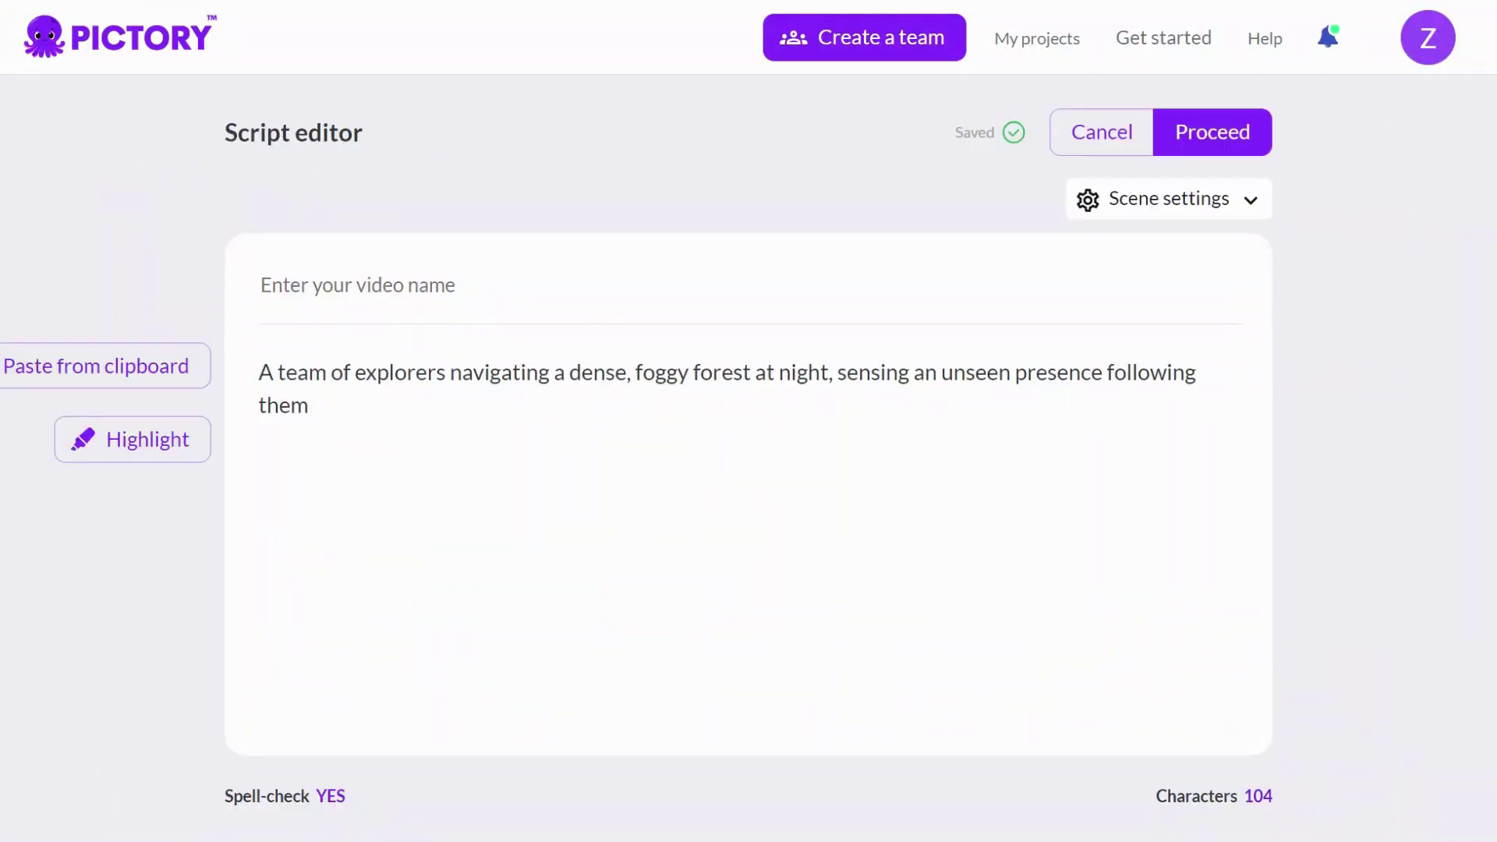
pyautogui.click(1212, 132)
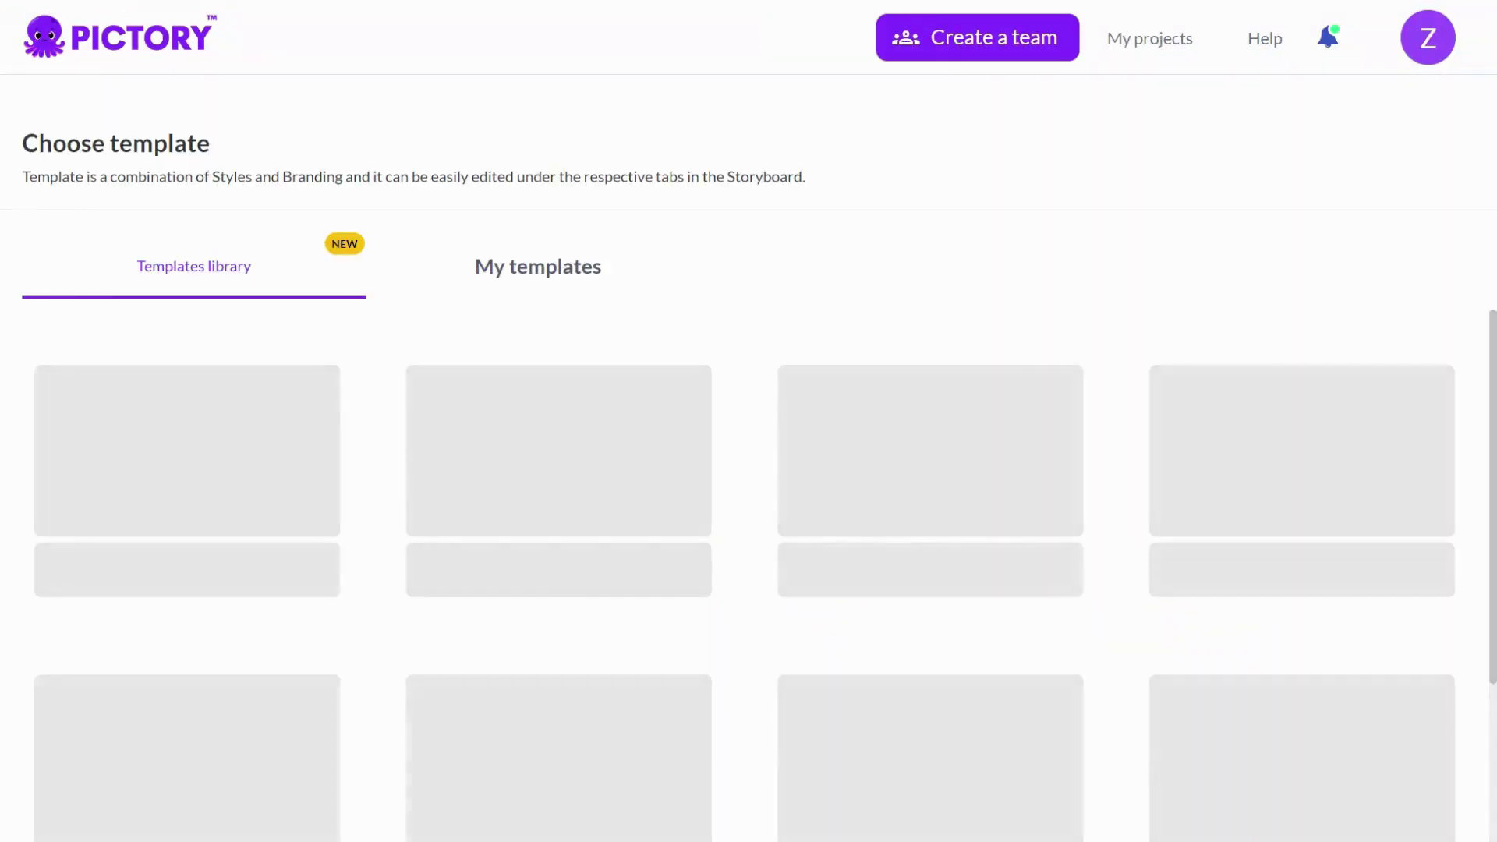
pyautogui.scroll(-15, 1493, 355)
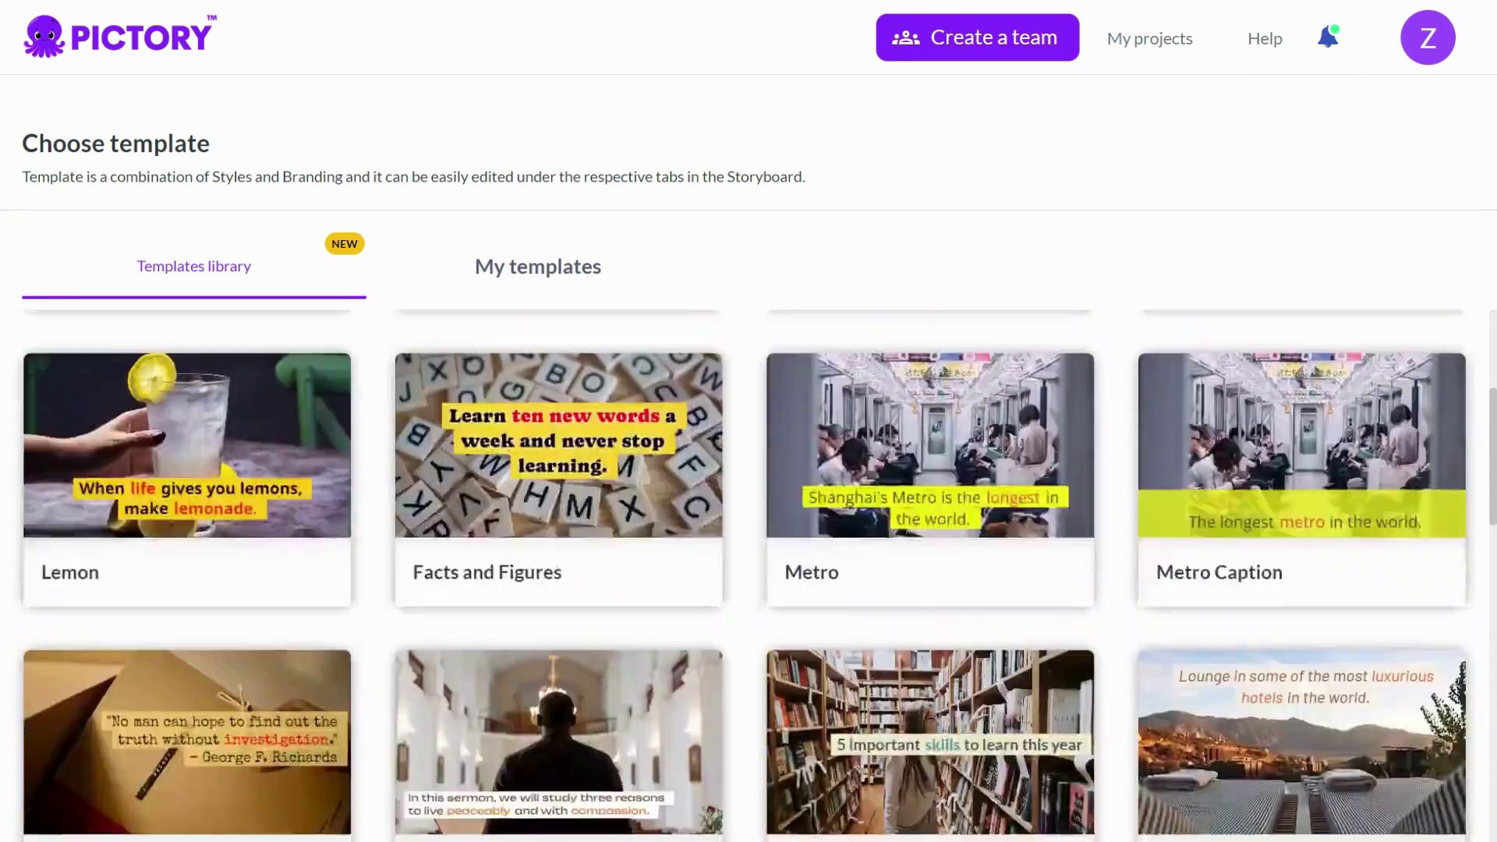
pyautogui.click(485, 552)
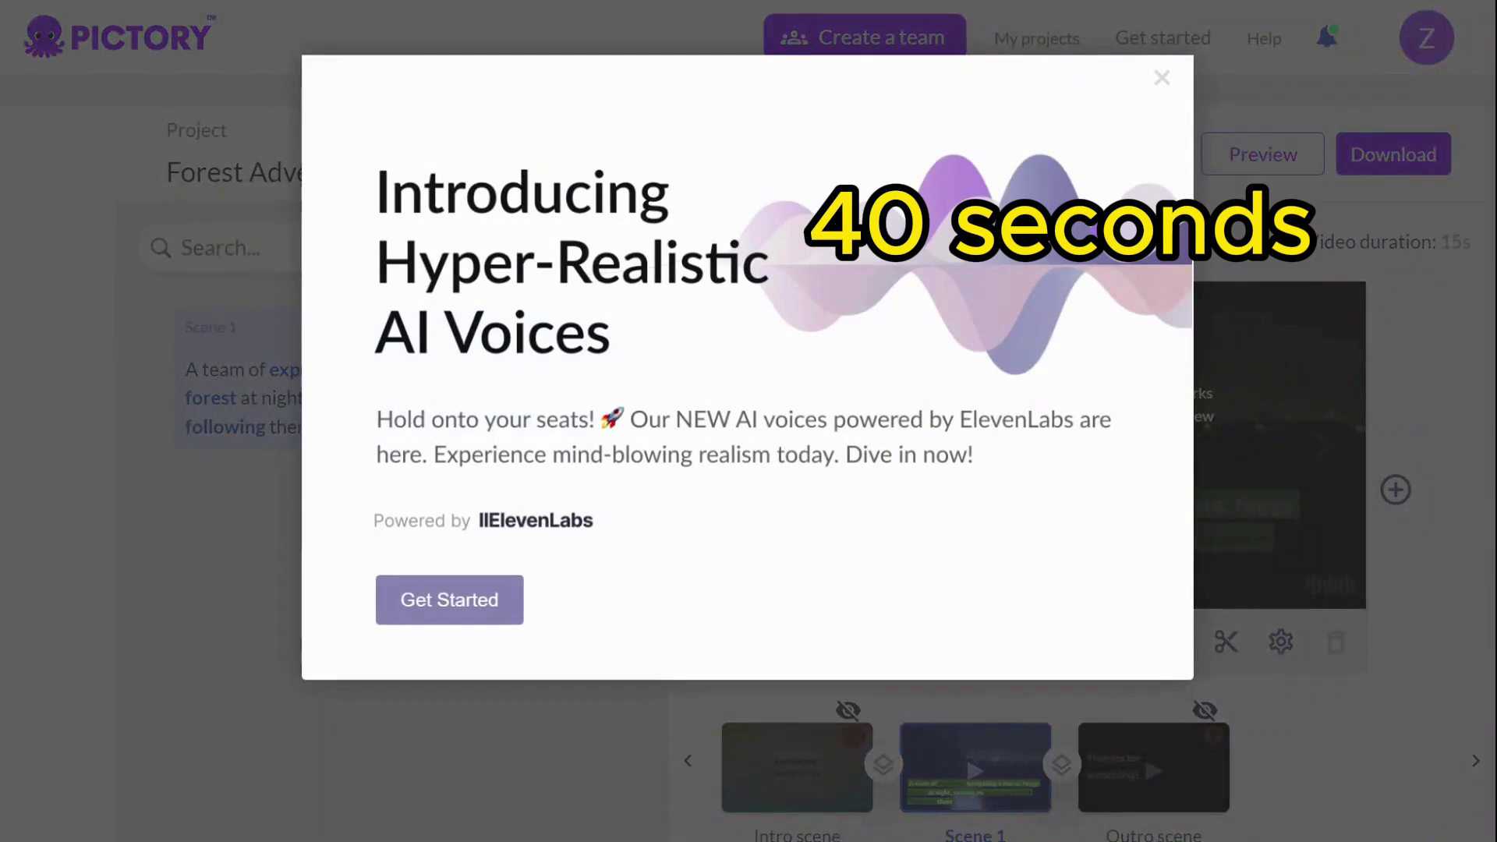
pyautogui.click(1162, 78)
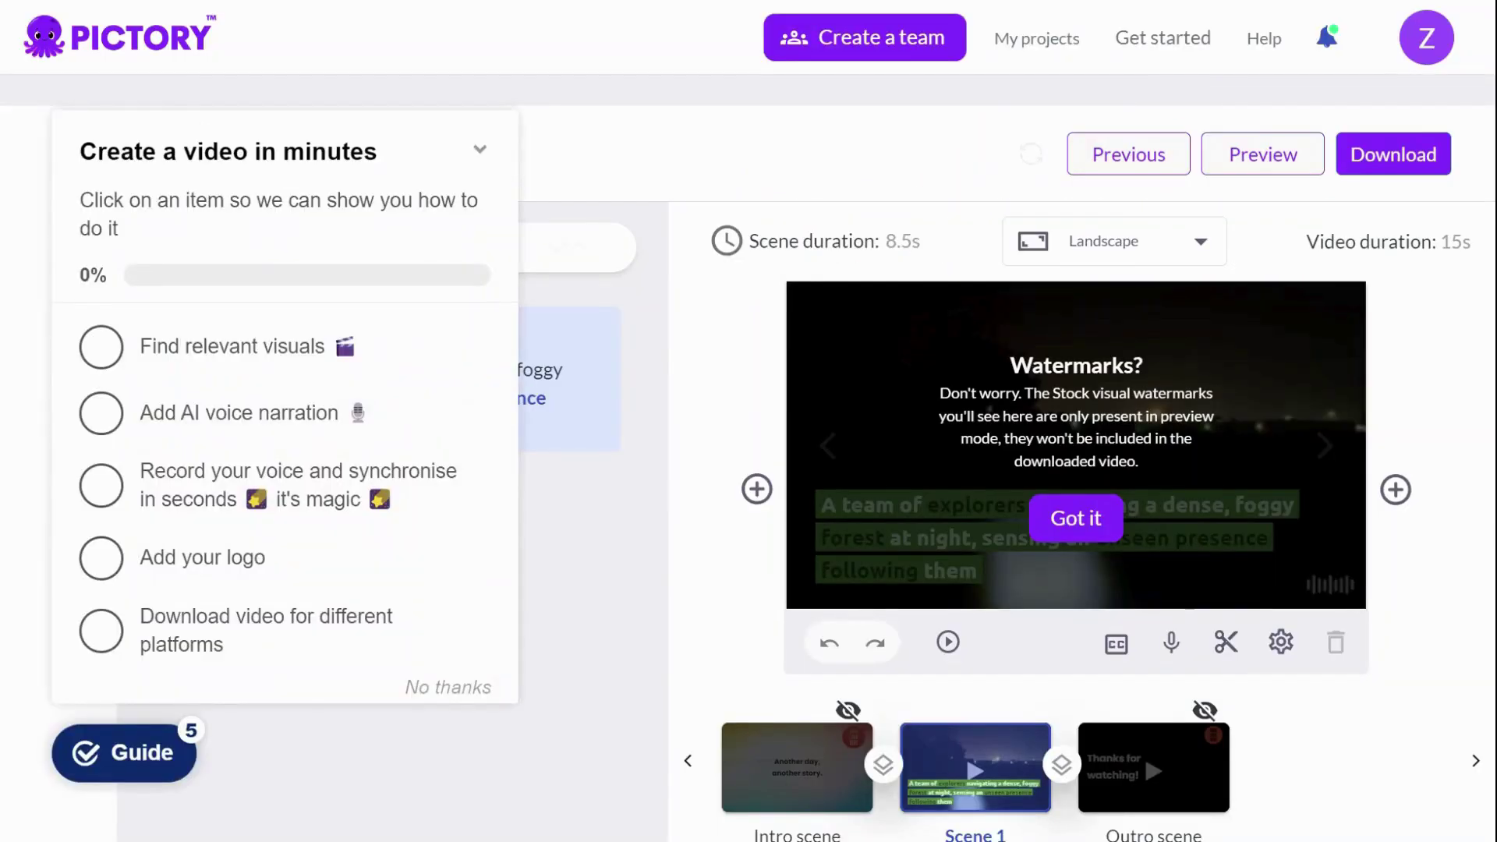
# Dismiss the Watermarks notice, preview the Forest Adventure video, and start its download.
pyautogui.click(1073, 521)
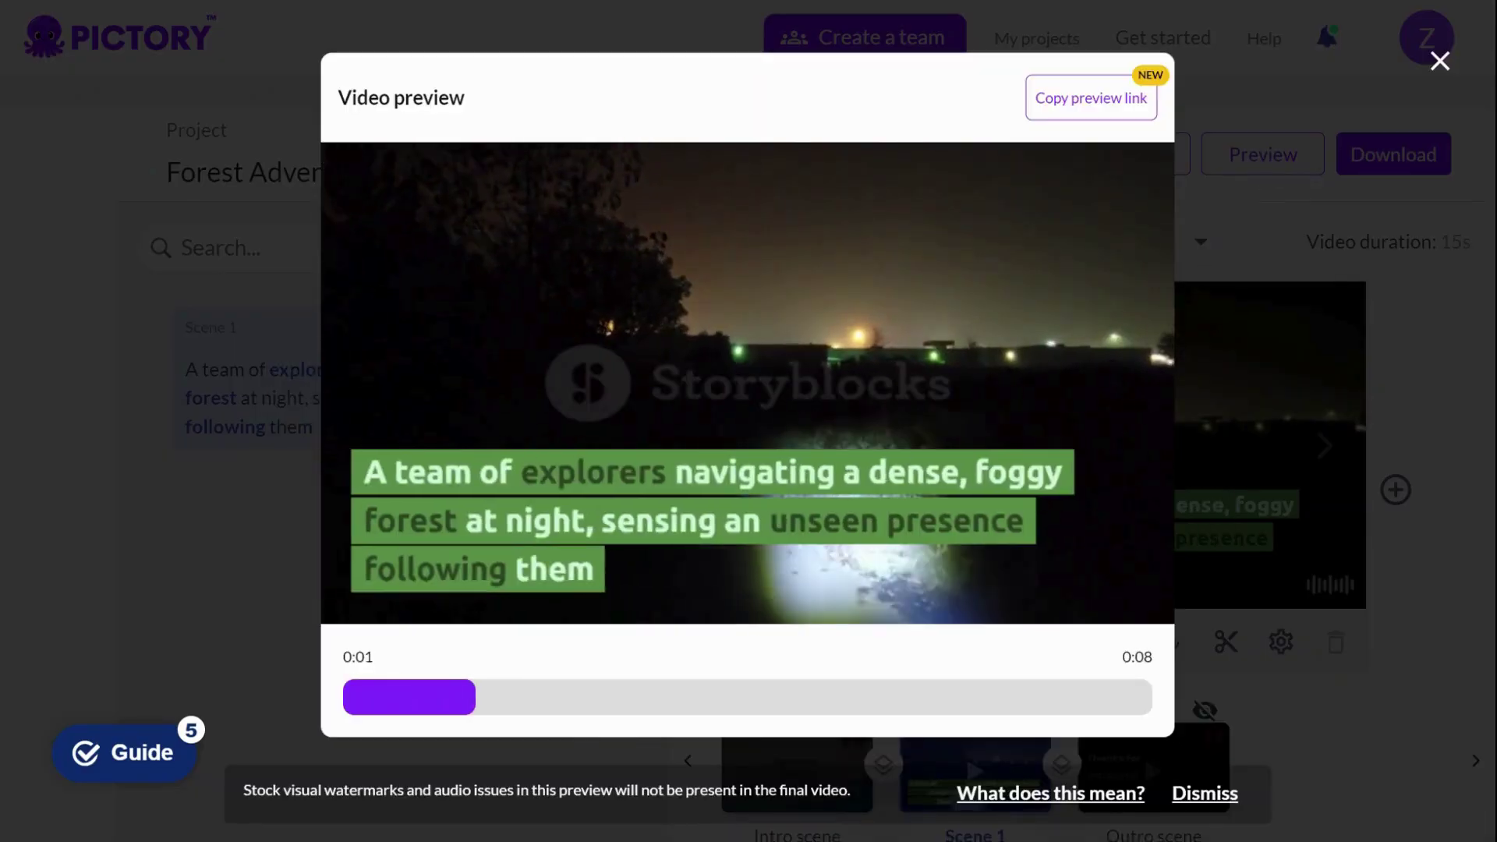
pyautogui.press('Escape')
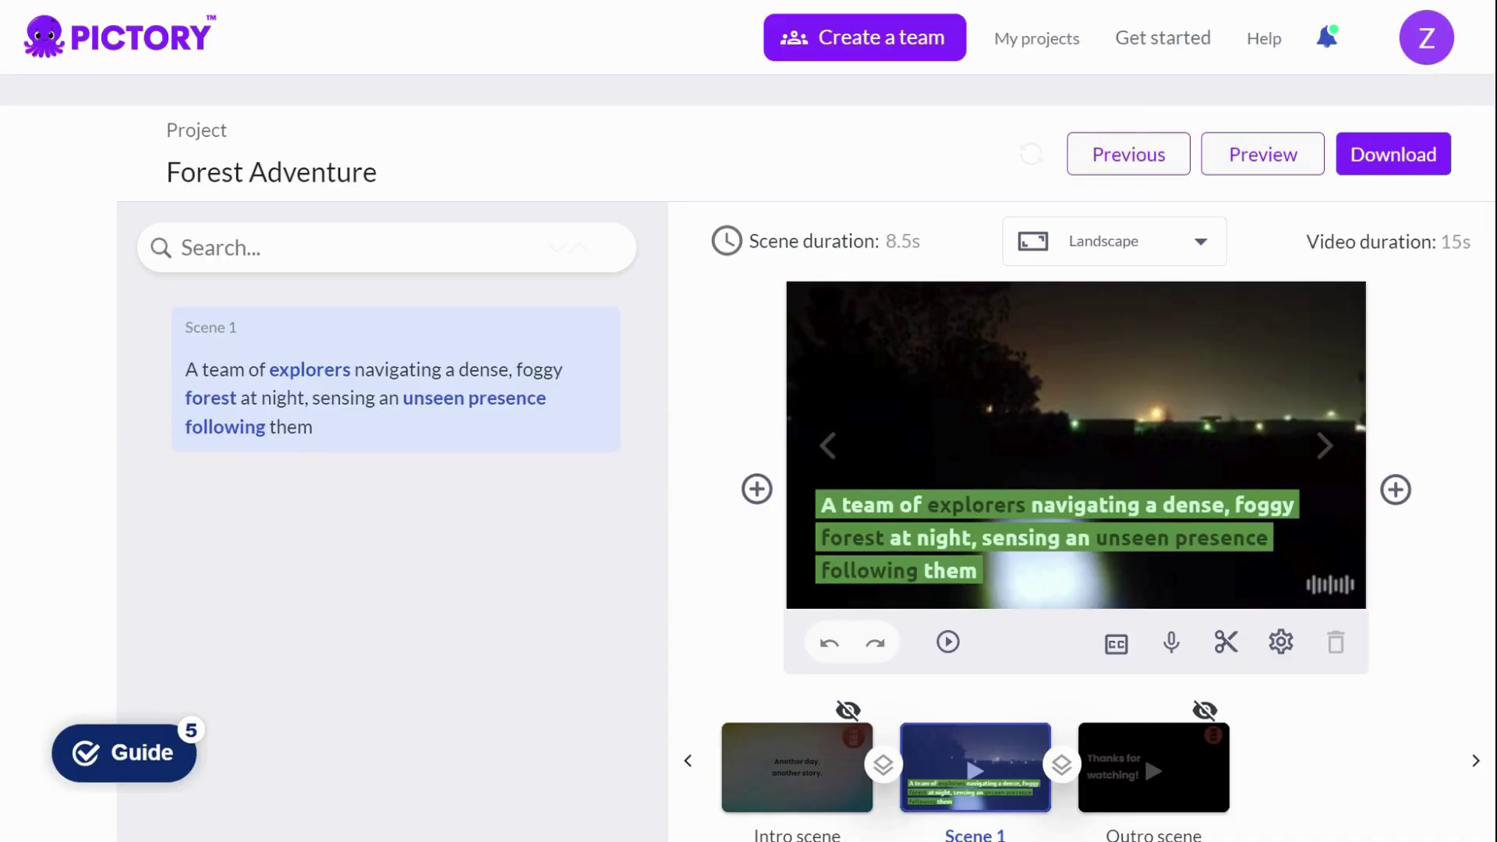
pyautogui.click(1449, 161)
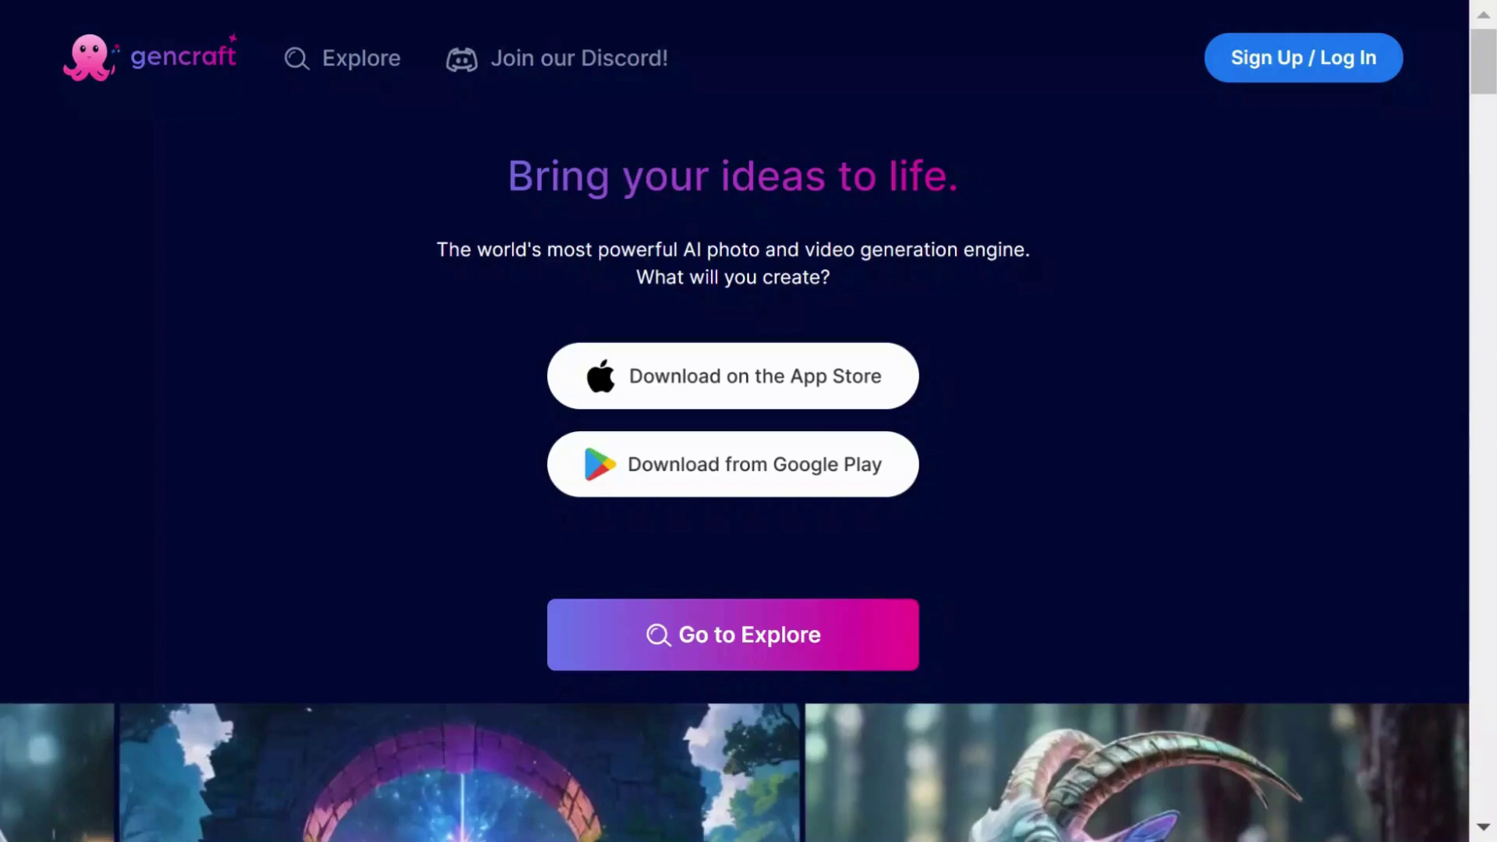
# Scroll down the Gencraft homepage toward the Video Gen workspace.
pyautogui.scroll(-12, 1489, 70)
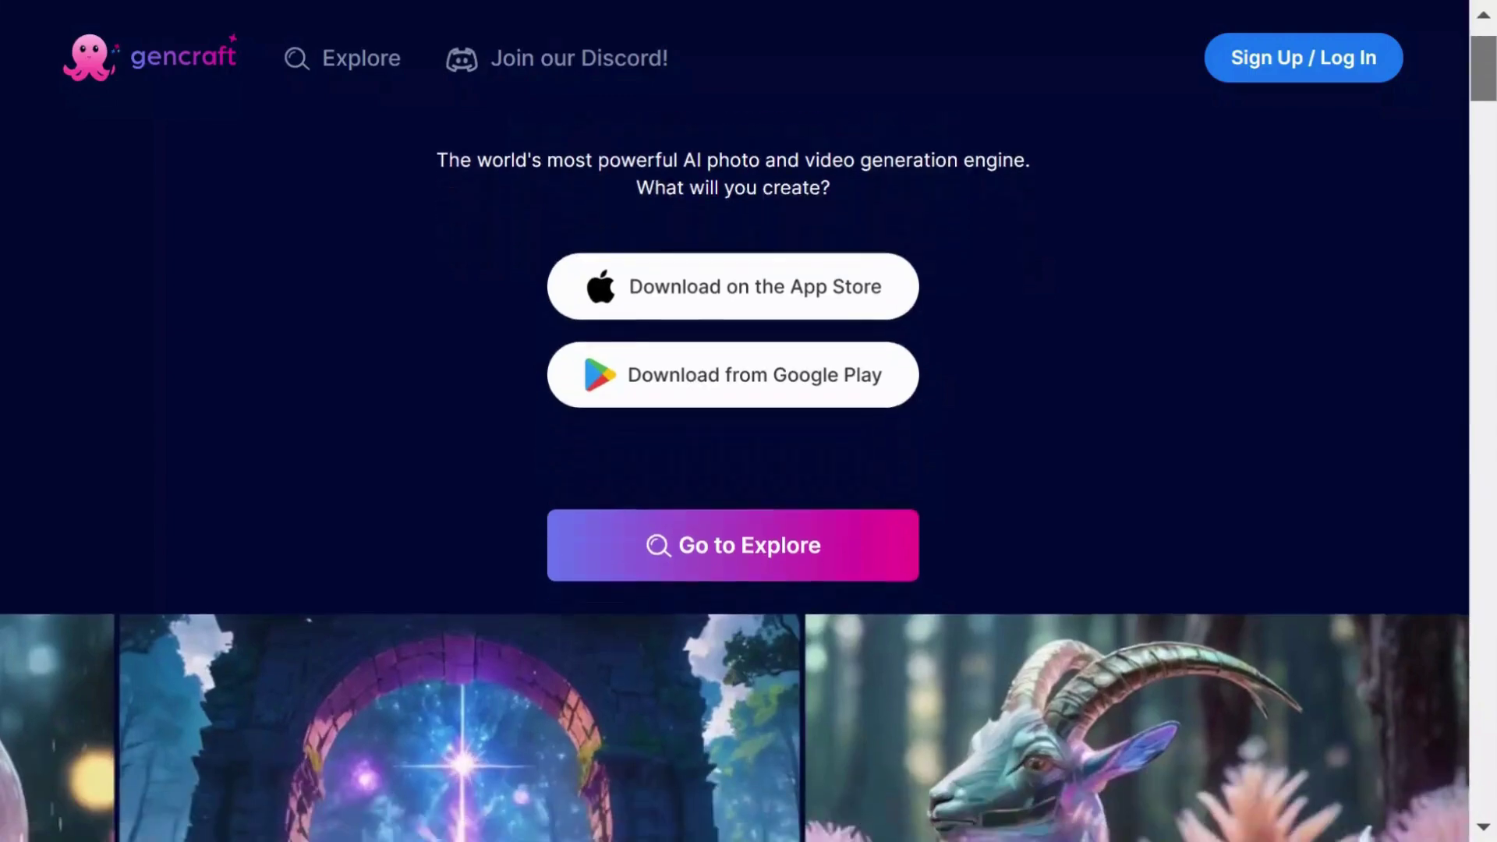
pyautogui.scroll(-10, 735, 478)
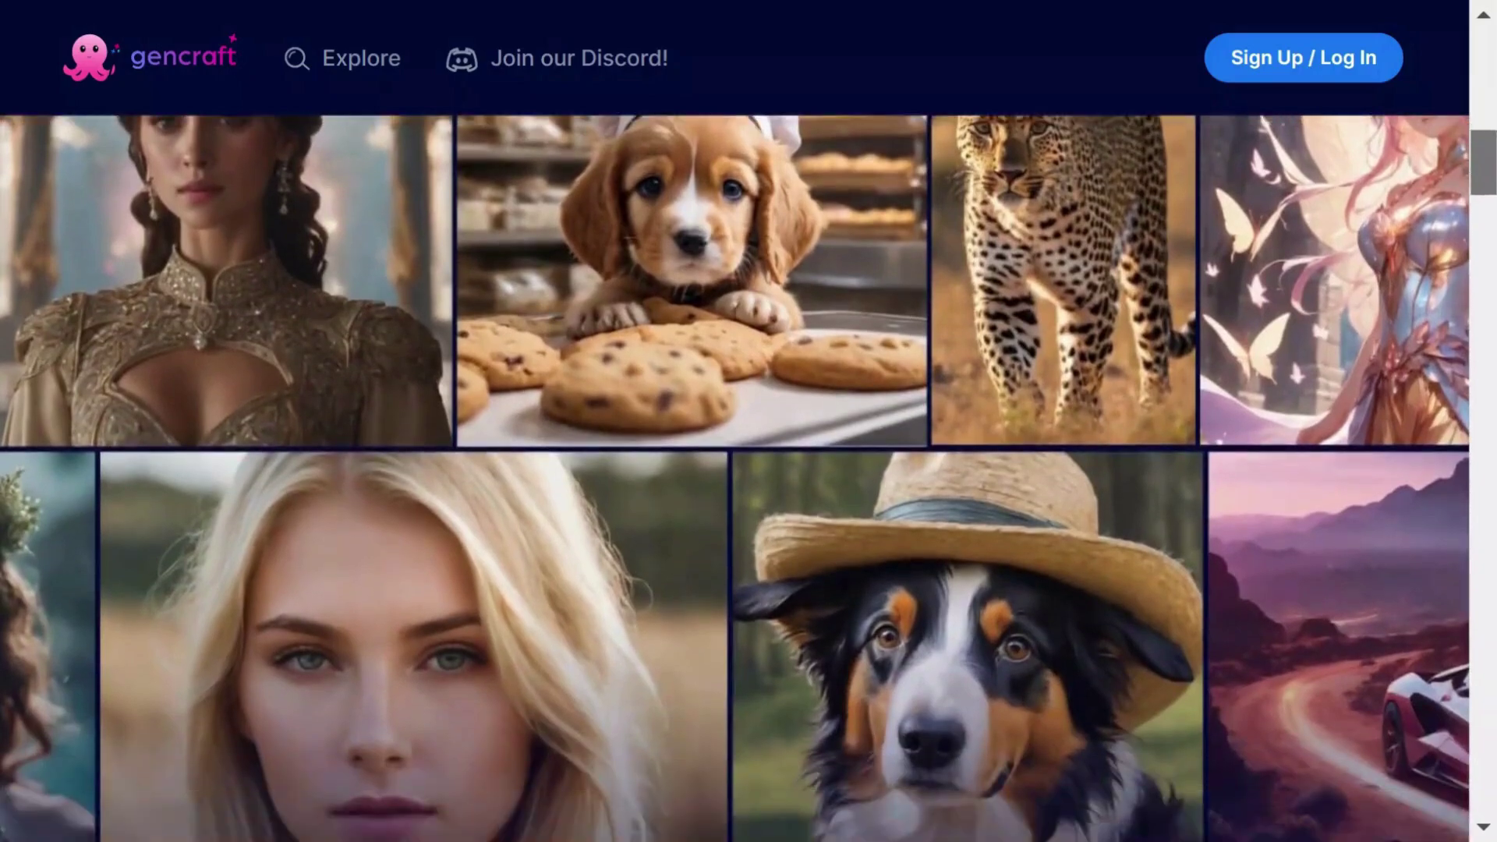
pyautogui.scroll(-12, 735, 477)
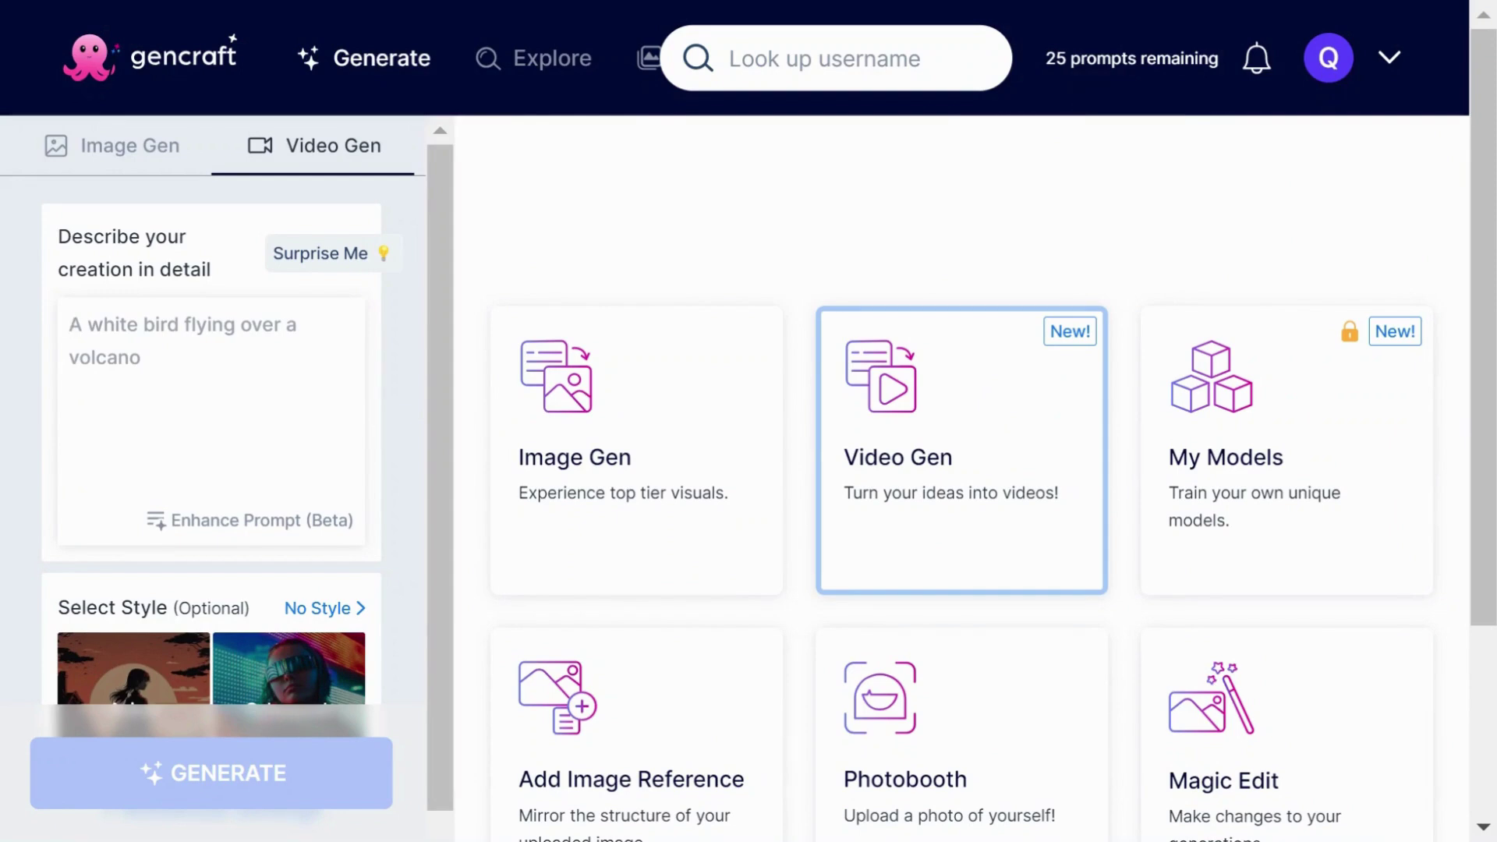
# Paste the foggy-forest explorers prompt and generate a video from it.
pyautogui.write('A team of explorers navigating a dense, foggy forest at night, sensing an unseen presence following them')
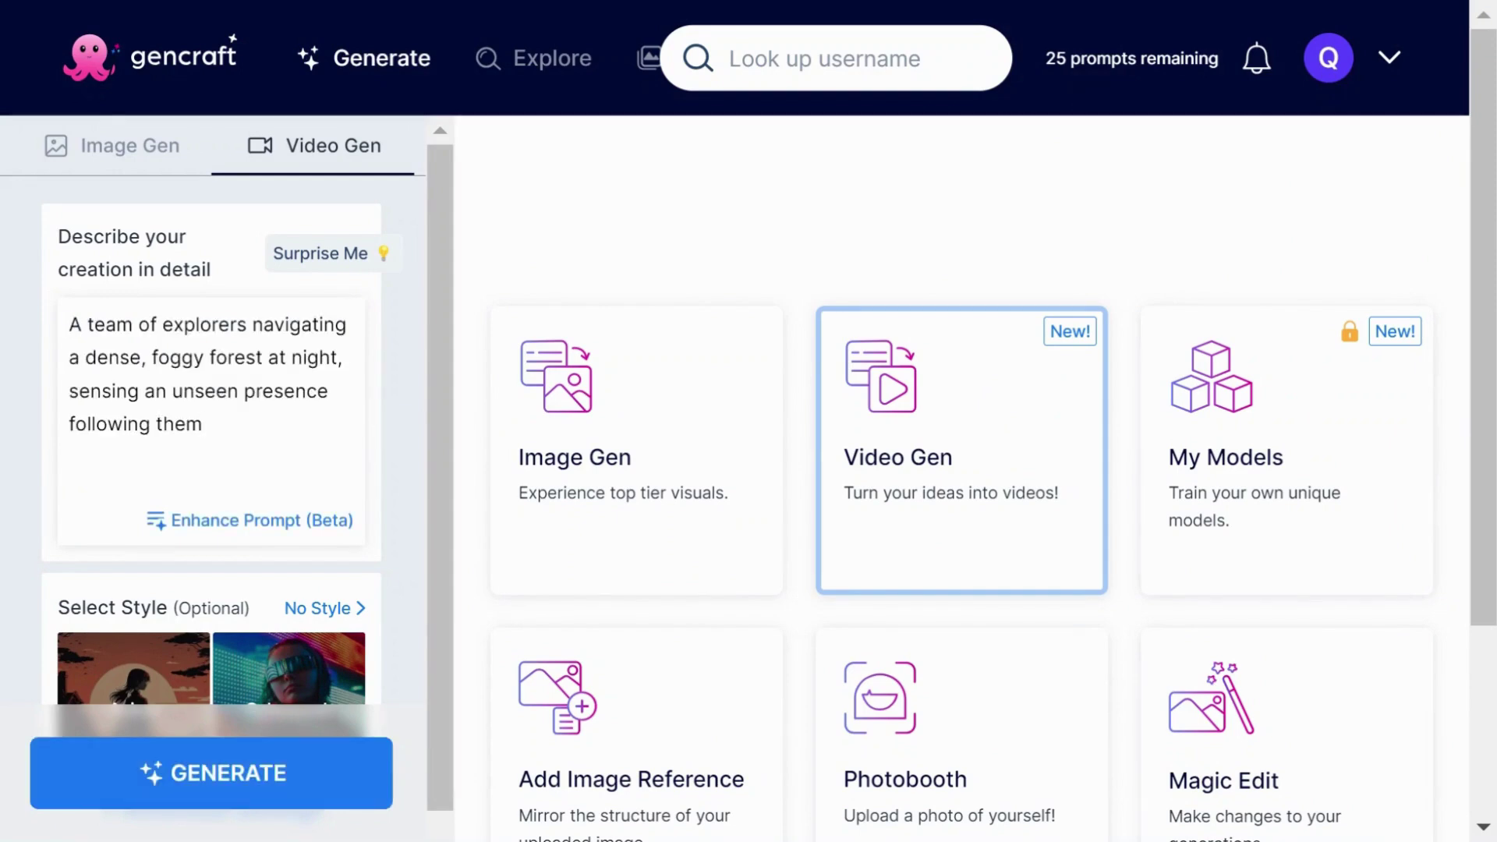
pyautogui.click(231, 774)
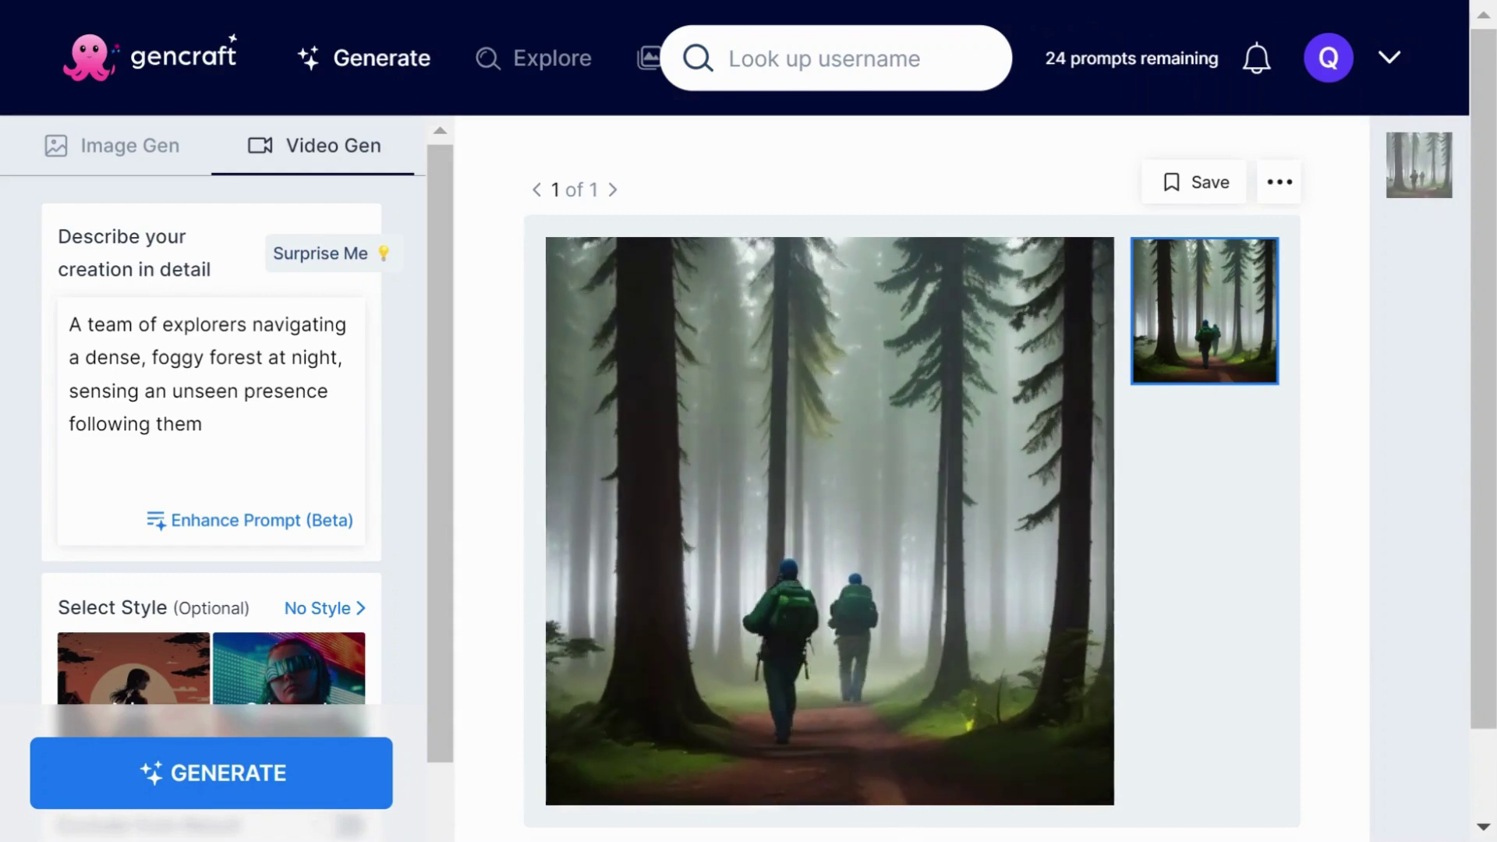
pyautogui.scroll(-3, 422, 766)
# Regenerate the explorers clip in the Realistic style.
pyautogui.click(142, 383)
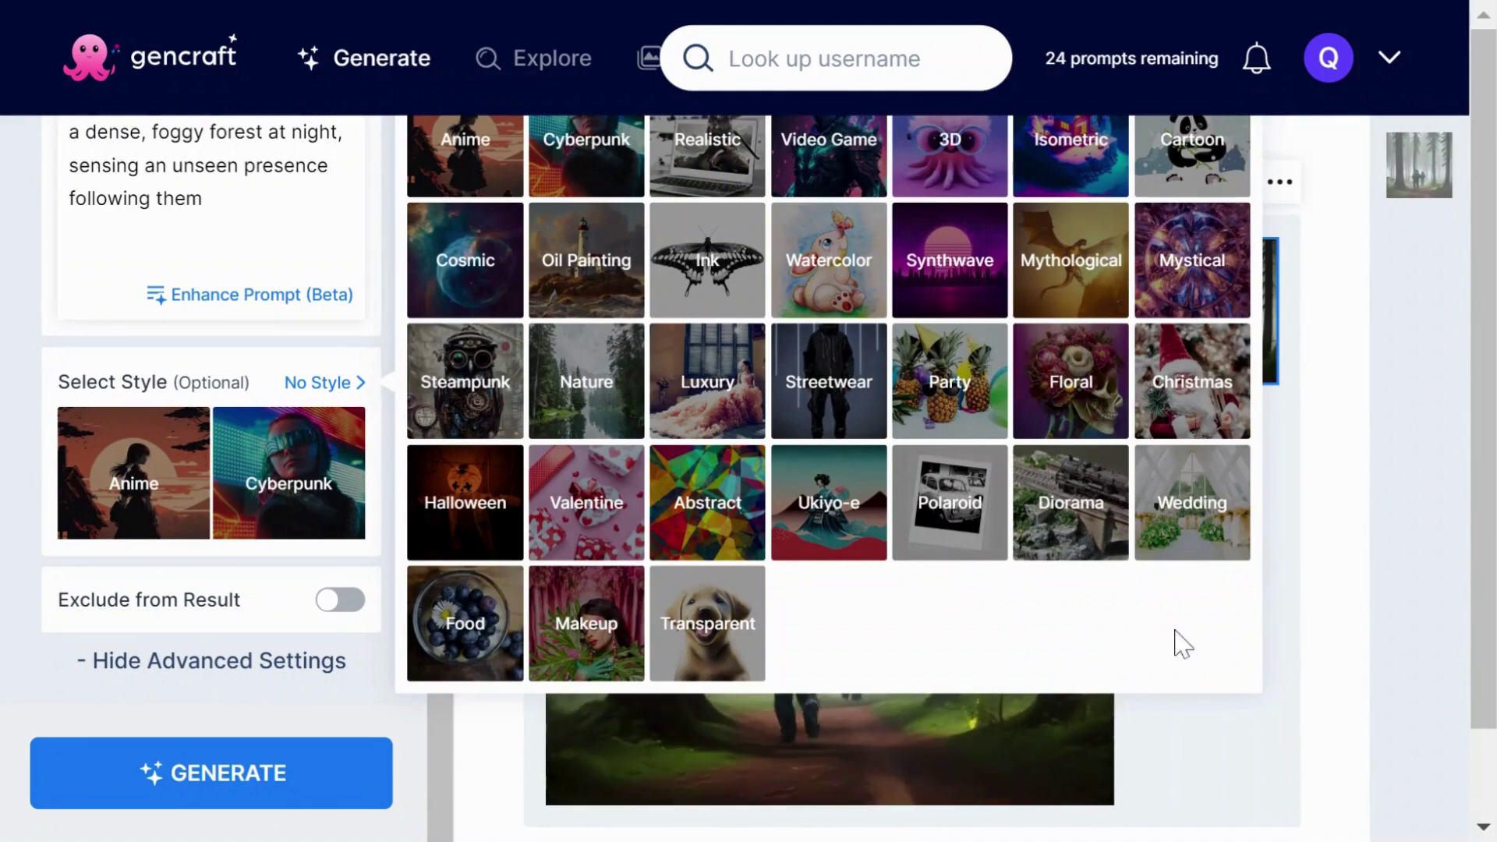
pyautogui.click(697, 162)
pyautogui.click(211, 772)
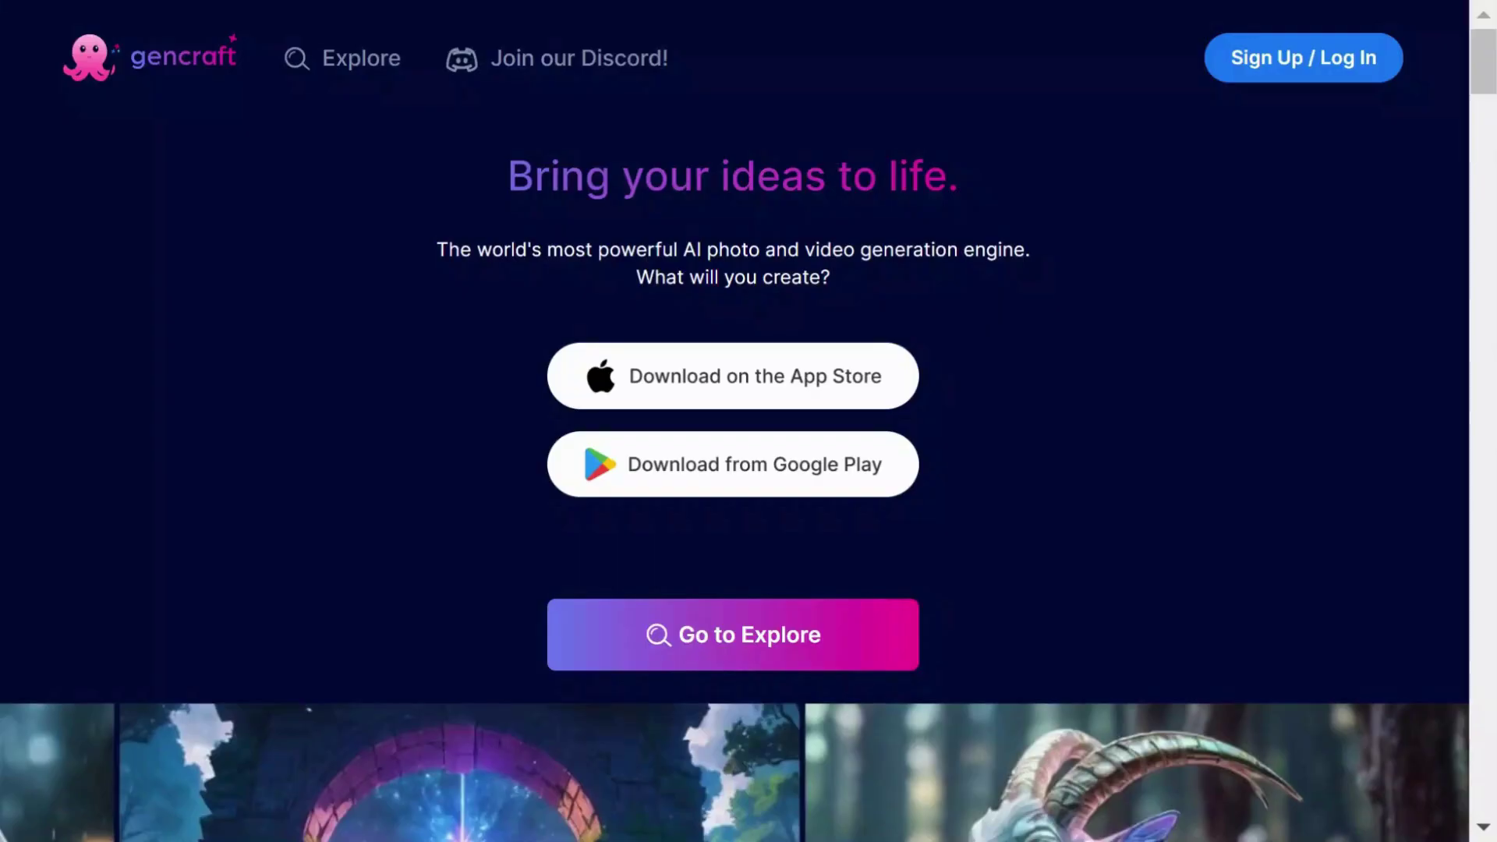
pyautogui.scroll(-10, 1485, 69)
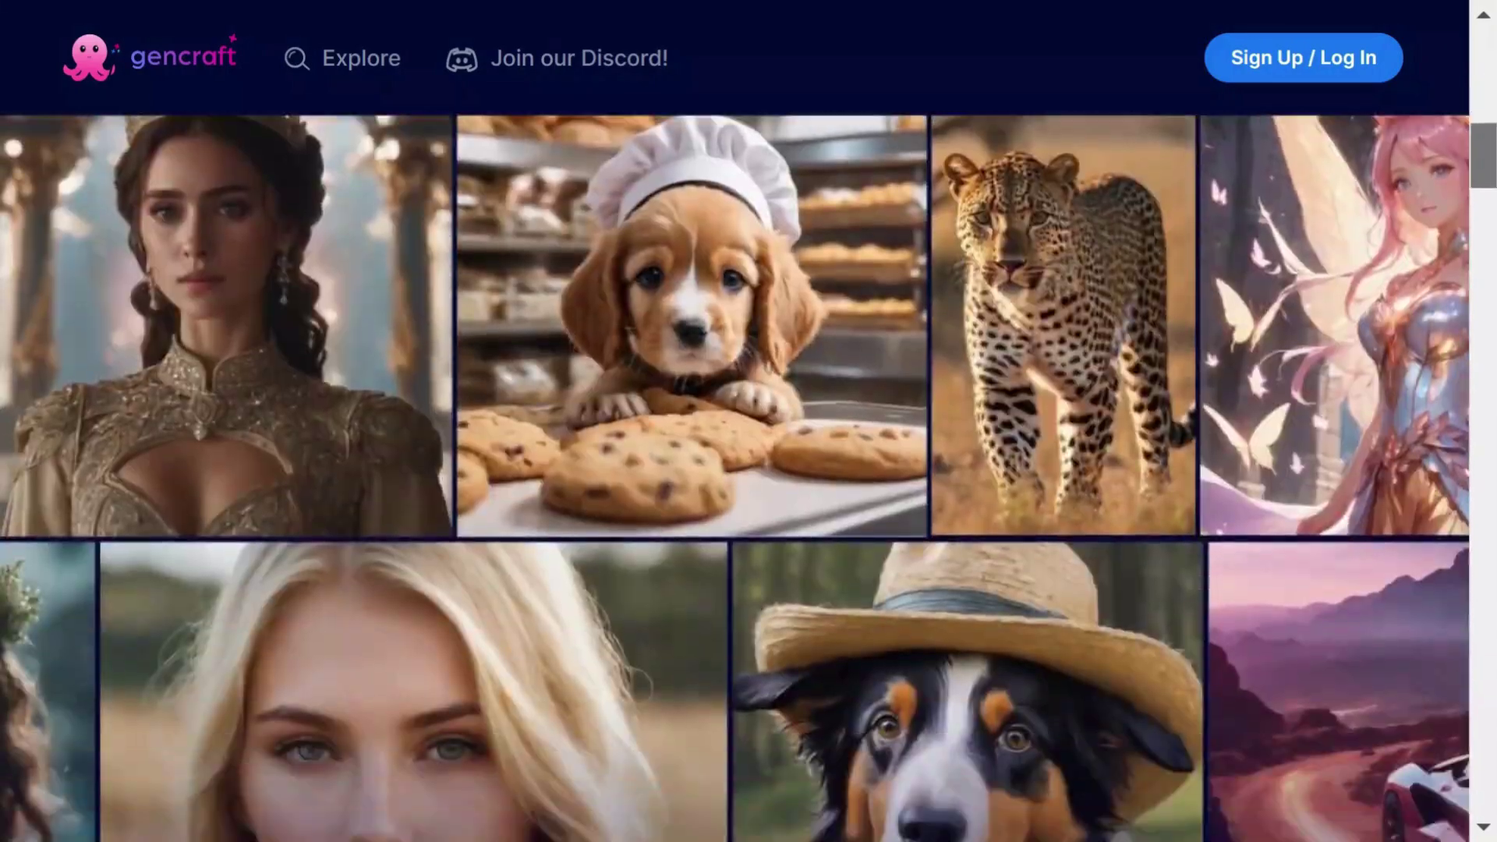